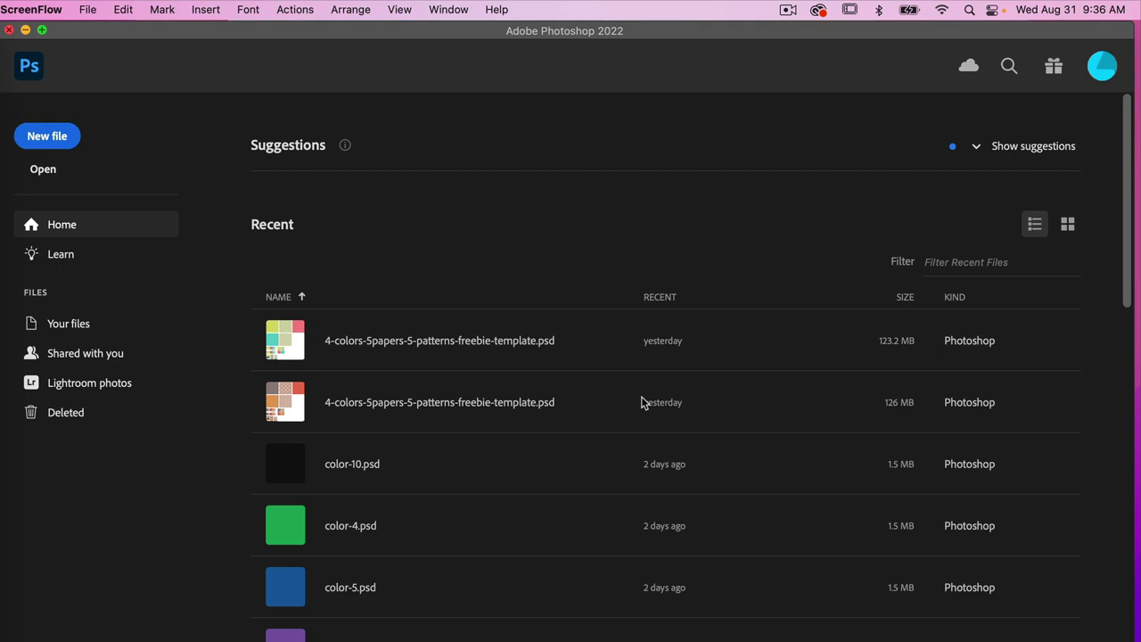
Create a new 3600 x 3600 px document at 300 ppi in RGB with transparent background and artboards turned off.
left_click(892, 594)
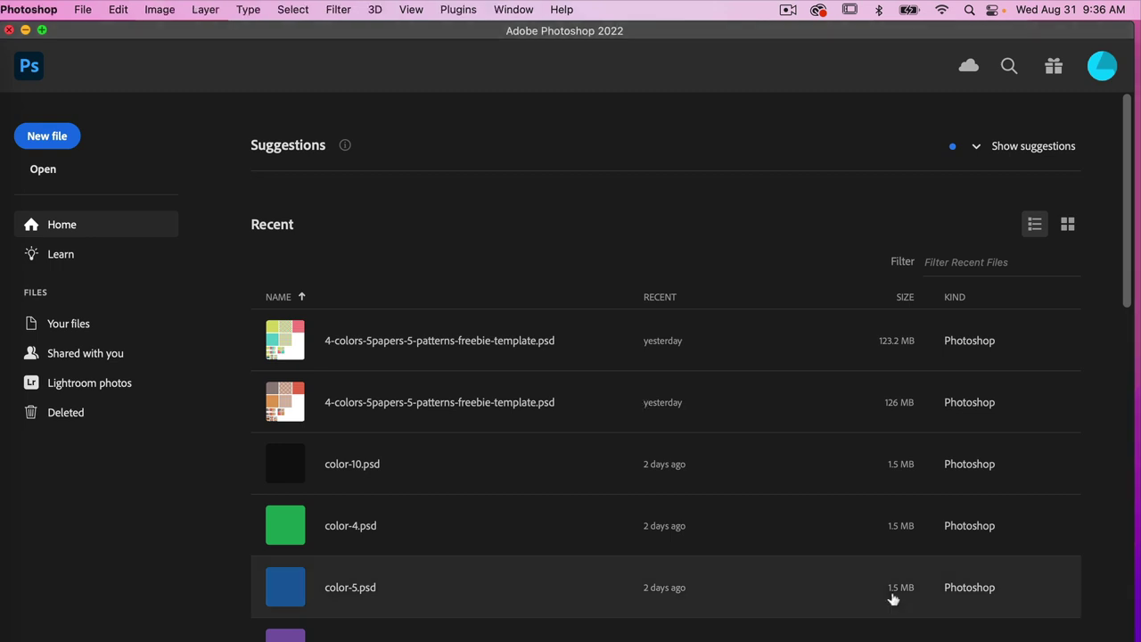
left_click(59, 140)
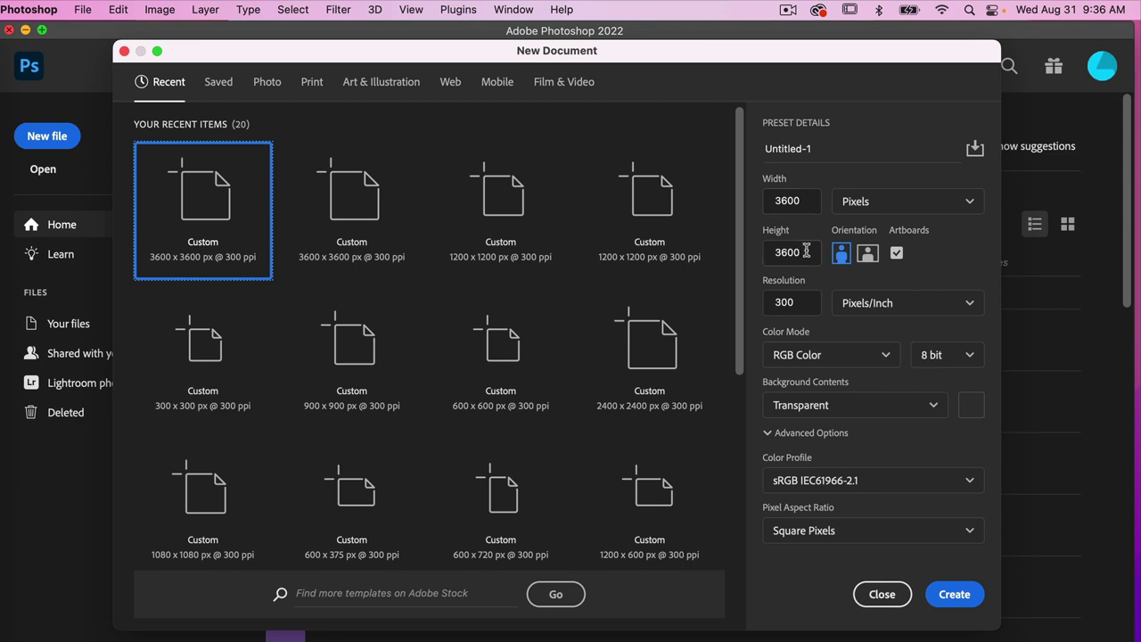
left_click(897, 254)
left_click(955, 594)
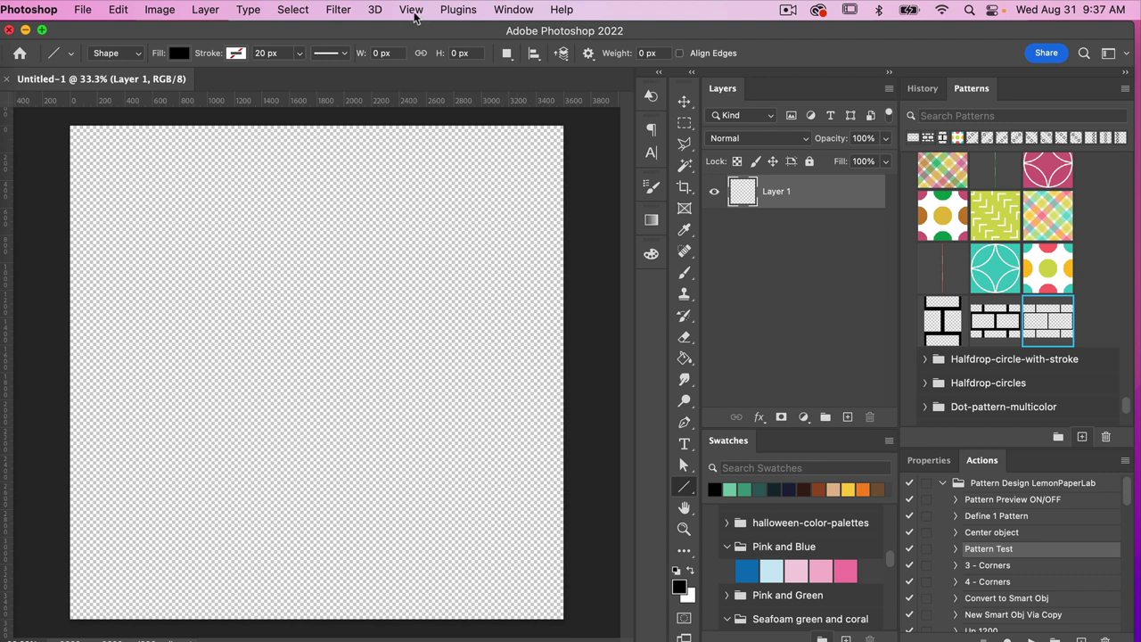
Add a new guide layout with 4 columns and 8 rows to the canvas.
left_click(413, 11)
mouse_move(461, 434)
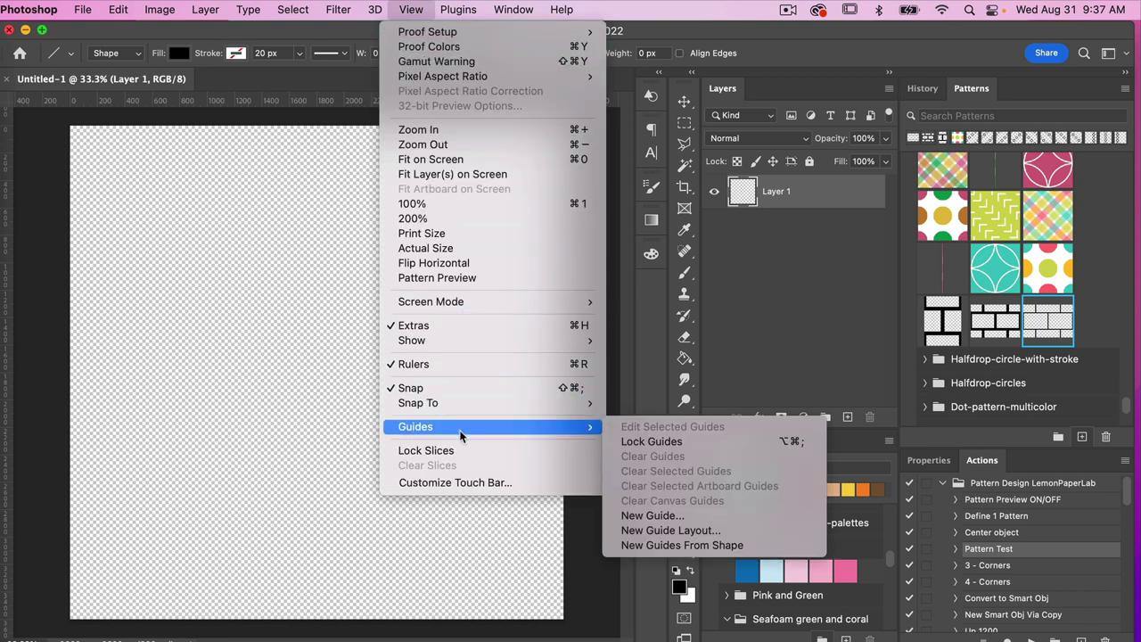
left_click(658, 531)
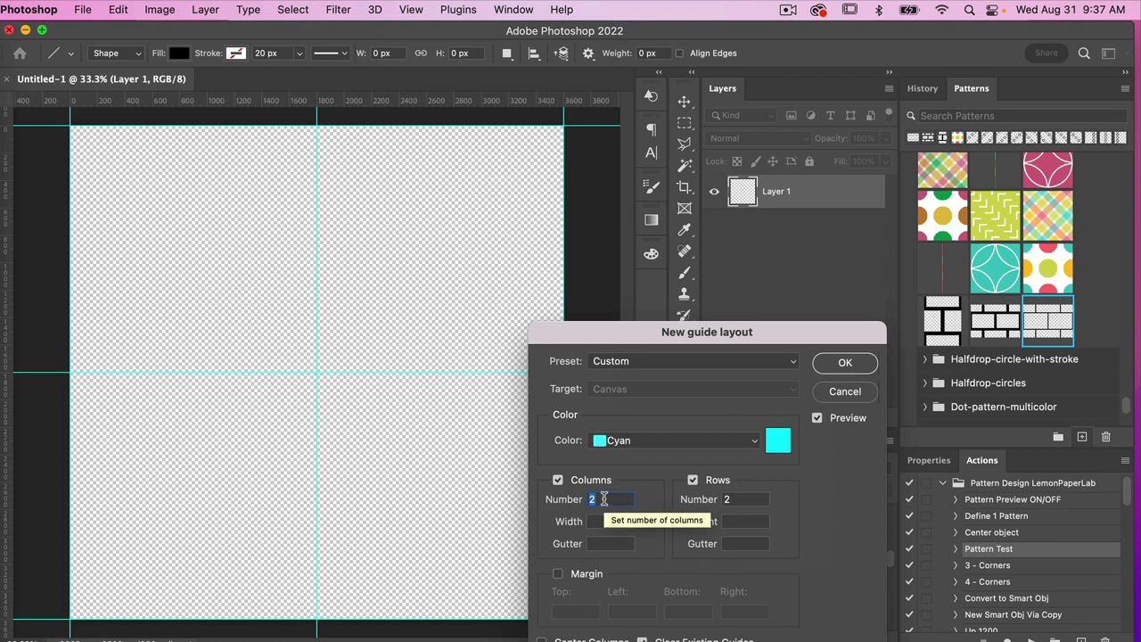
type("4")
left_click(740, 502)
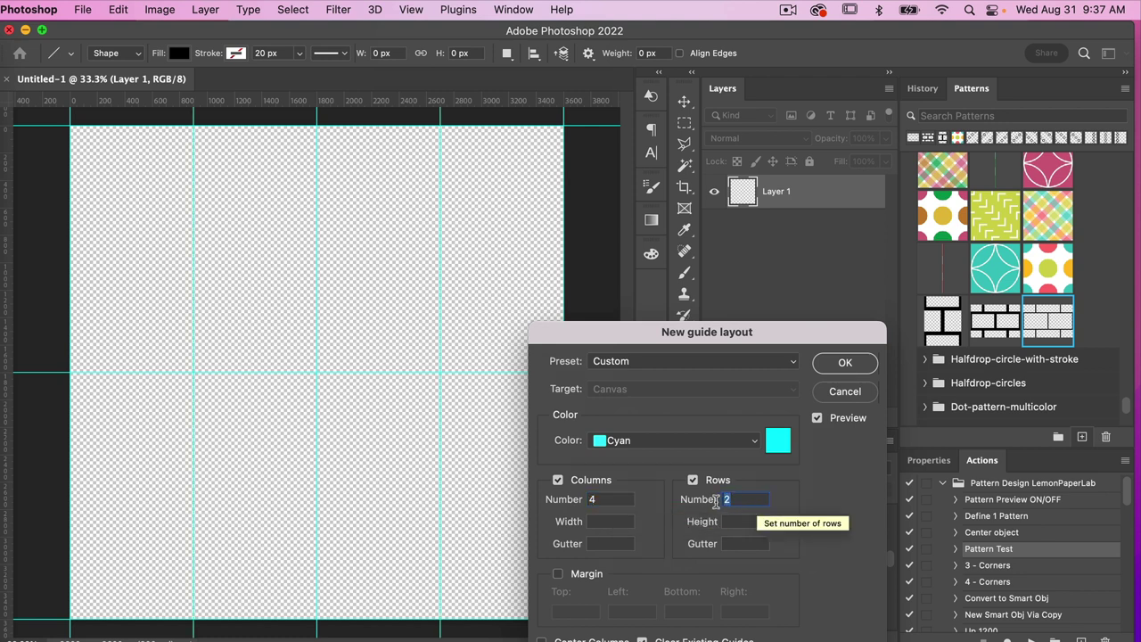
type("8")
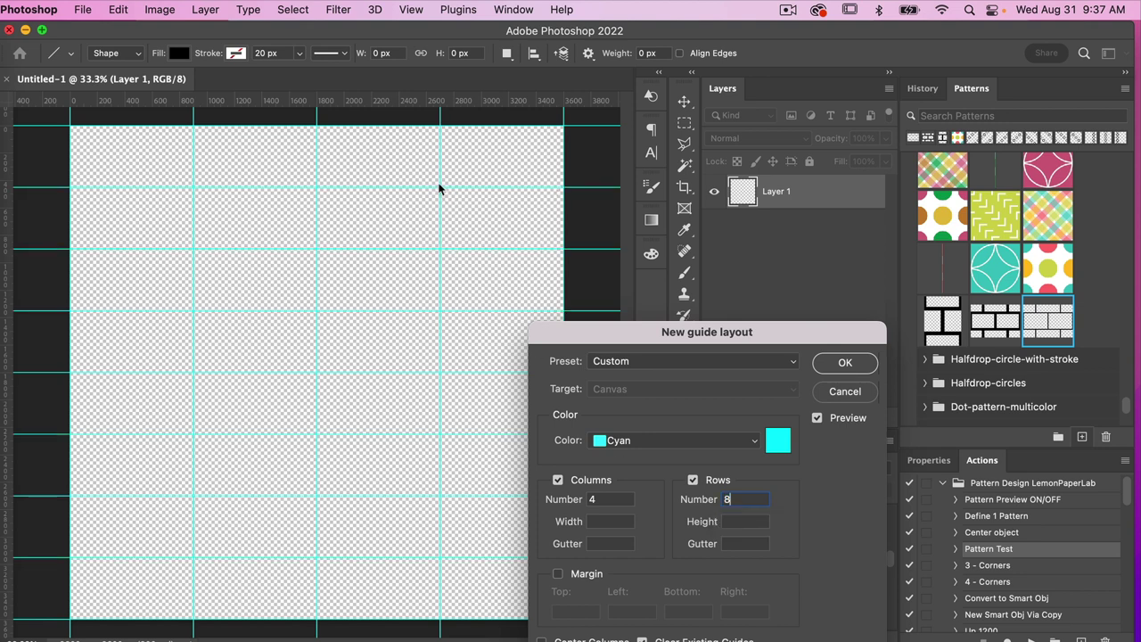
left_click(845, 363)
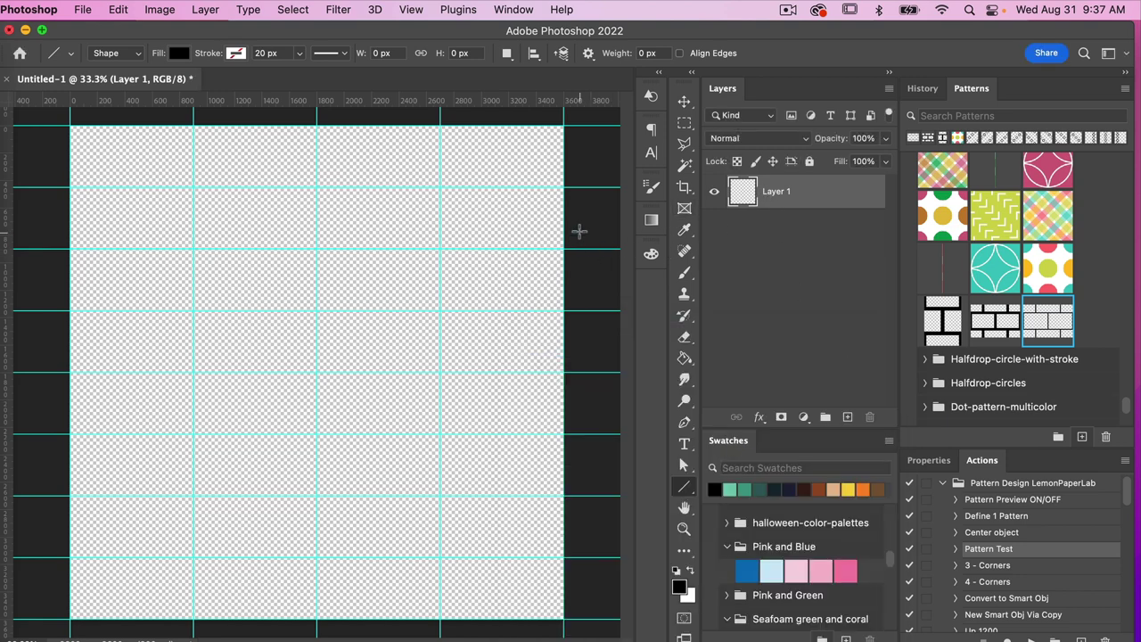
Fill the guide cell in the fourth column, second row with black using a rectangular selection, and deselect it.
left_click(685, 125)
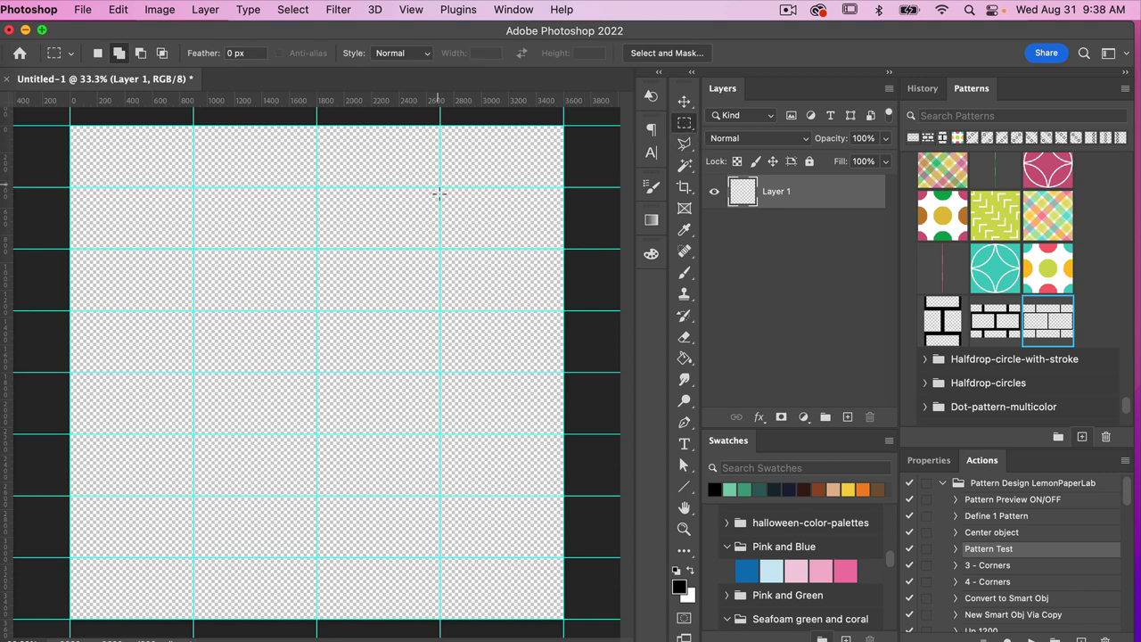
left_click_drag(439, 187, 563, 250)
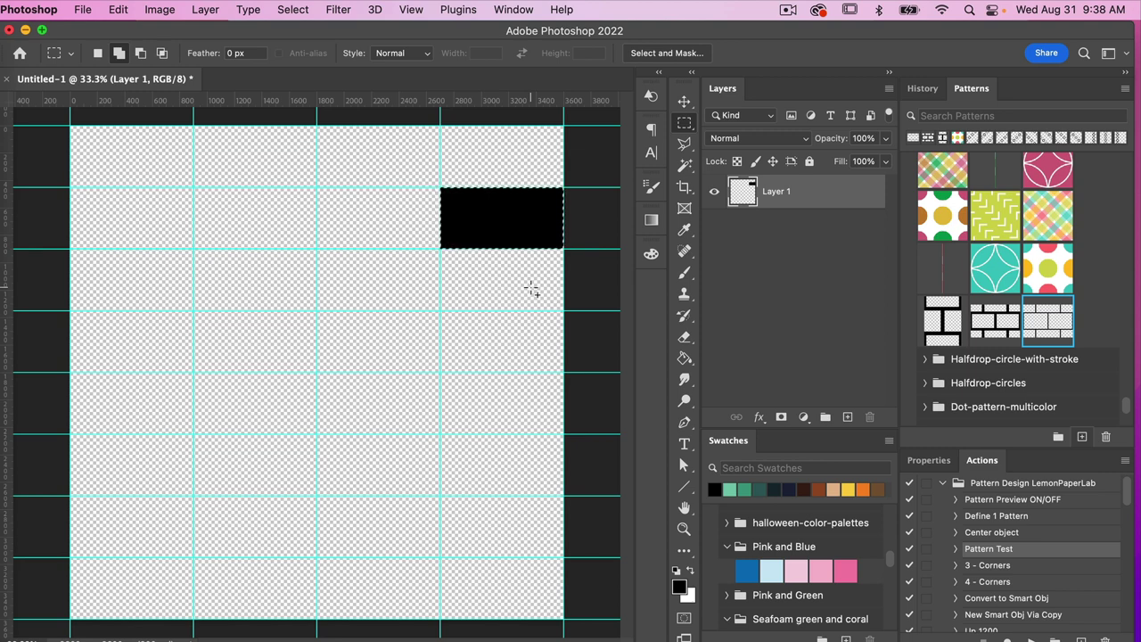
key("super+d")
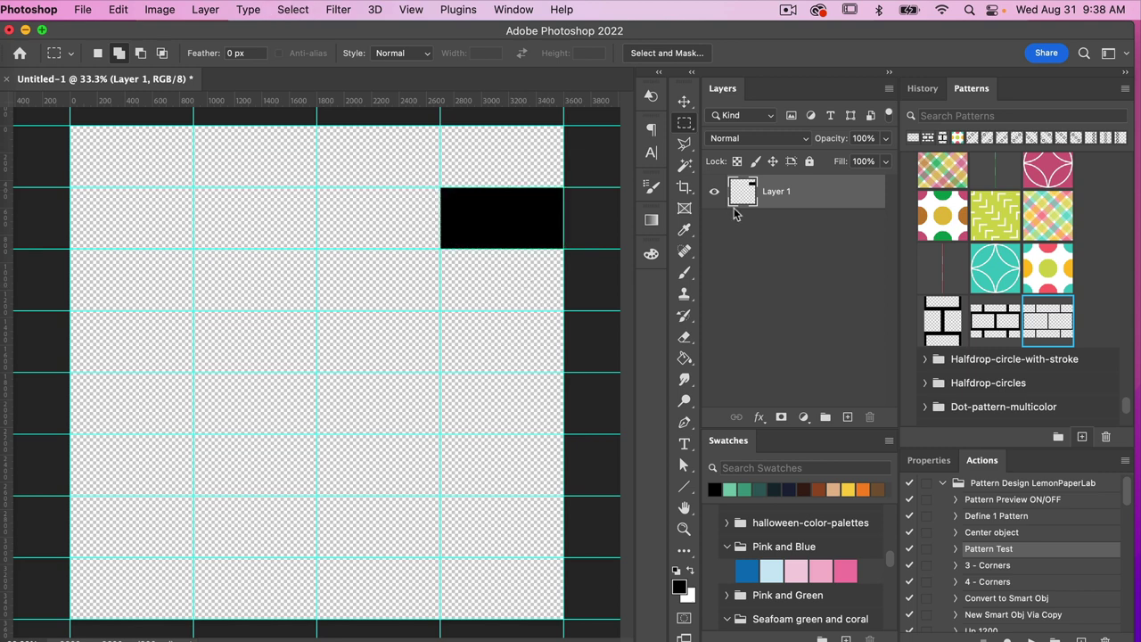
Convert Layer 1 with the black rectangle to a smart object and open its contents for editing.
right_click(805, 197)
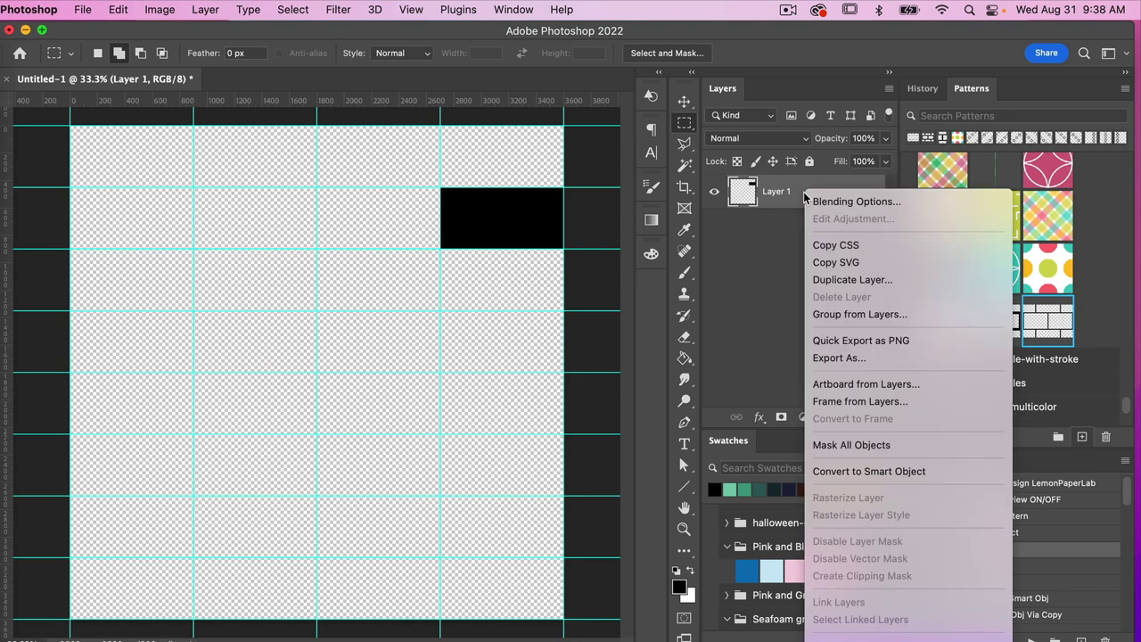
left_click(861, 473)
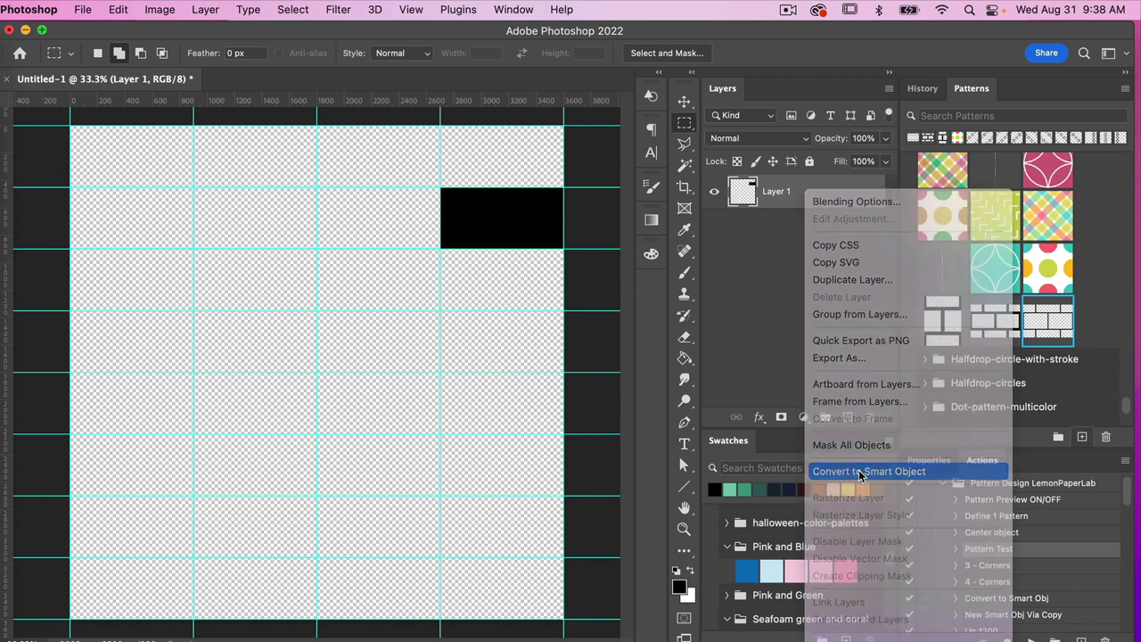
double_click(748, 195)
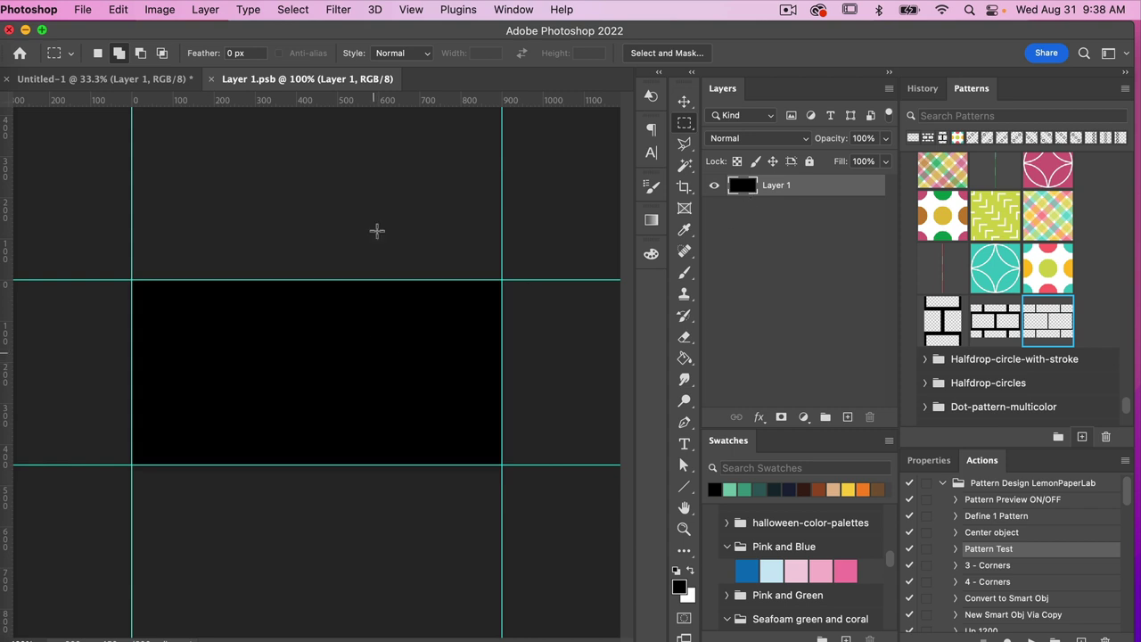
Clear the guides in the smart object, hide the black Layer 1 and add a new empty layer.
left_click(410, 10)
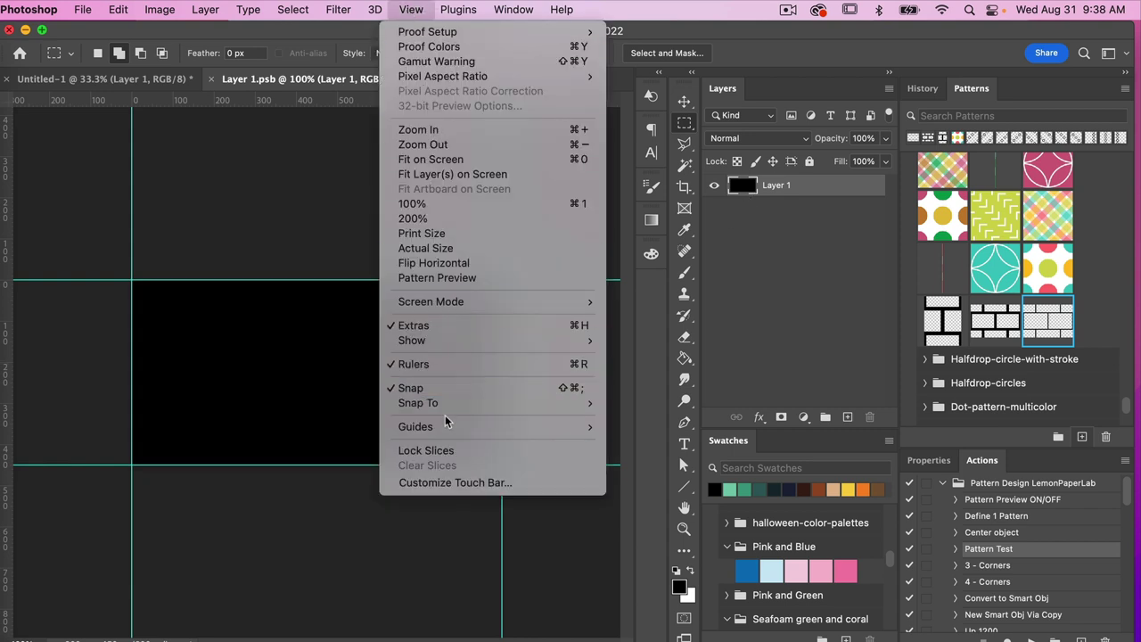
mouse_move(444, 428)
left_click(644, 456)
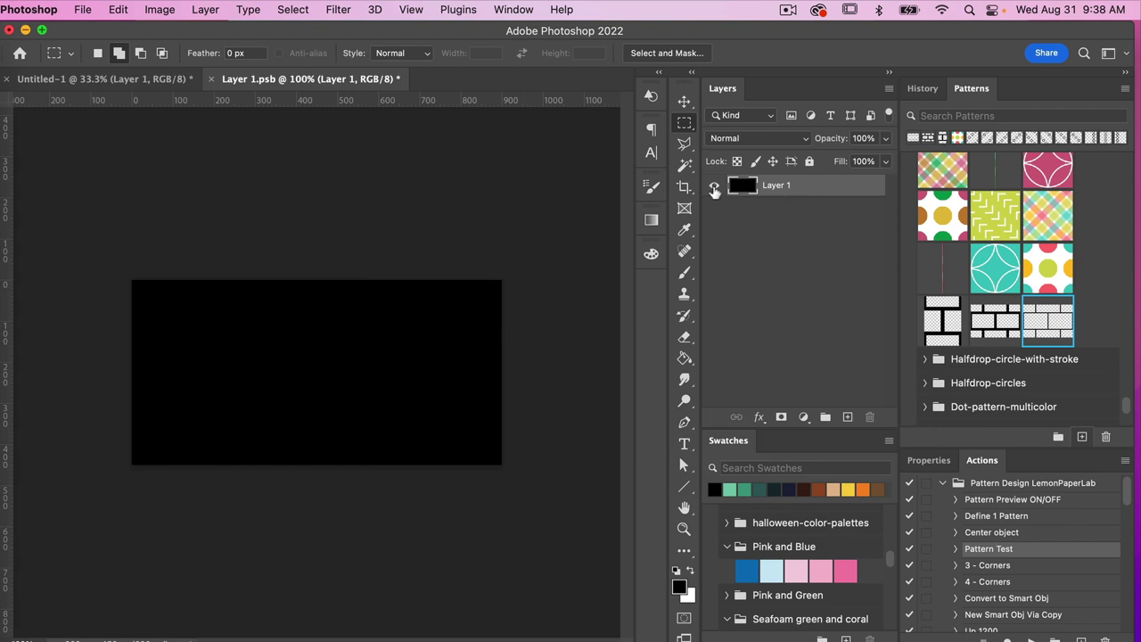
left_click(714, 188)
left_click(848, 416)
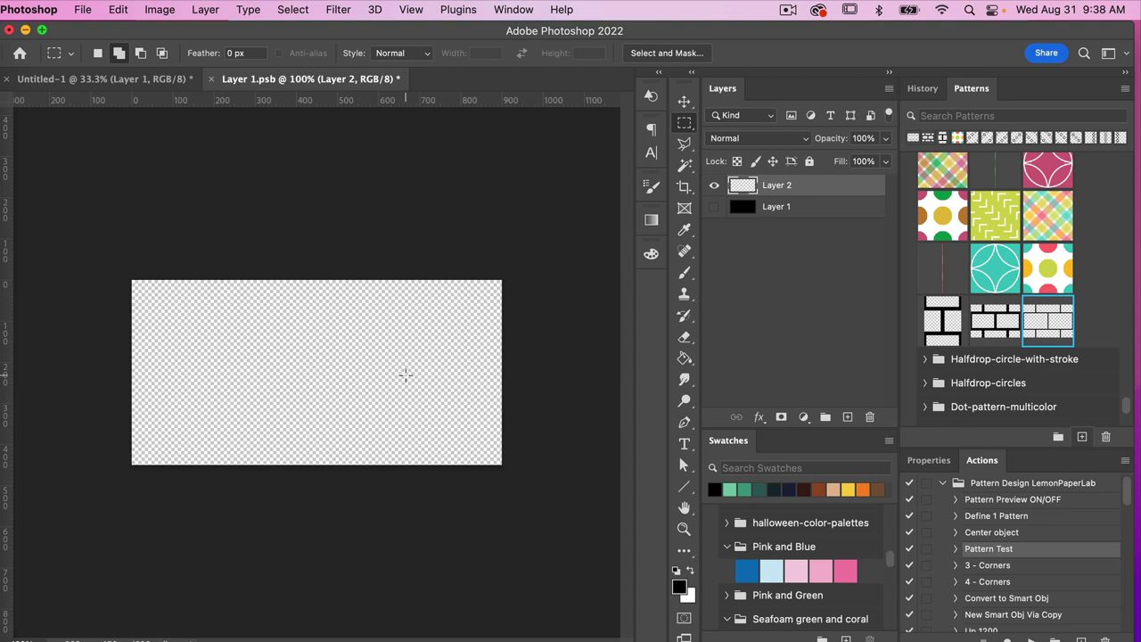
Add a new guide layout with 2 columns and 2 rows to the smart object's canvas.
left_click(411, 10)
mouse_move(430, 430)
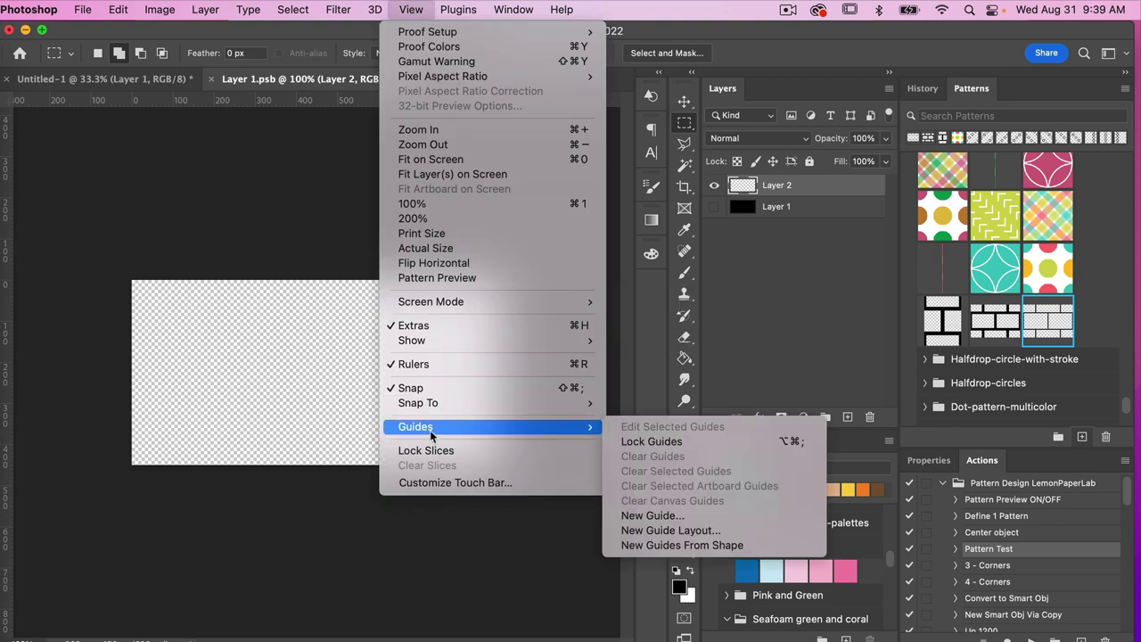
left_click(664, 530)
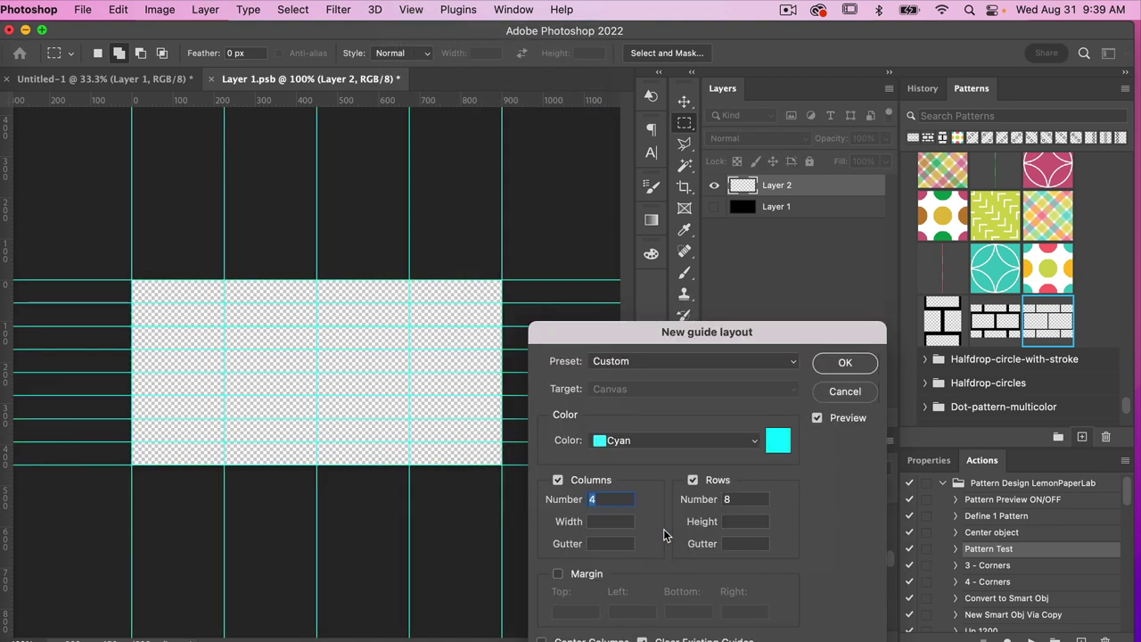
type("2")
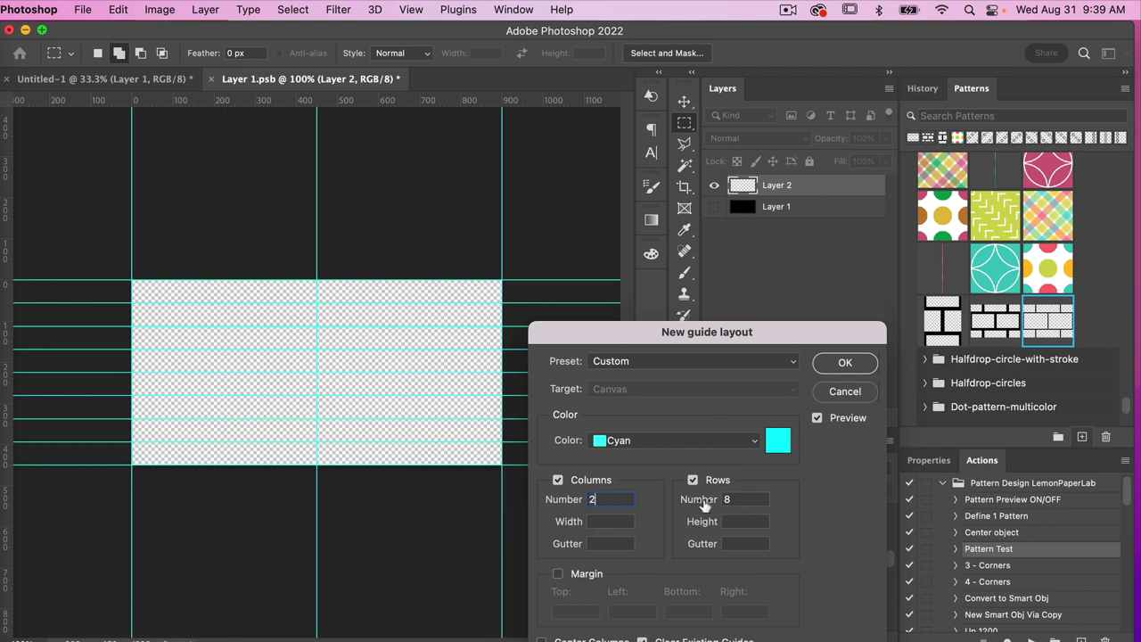
double_click(731, 498)
type("2")
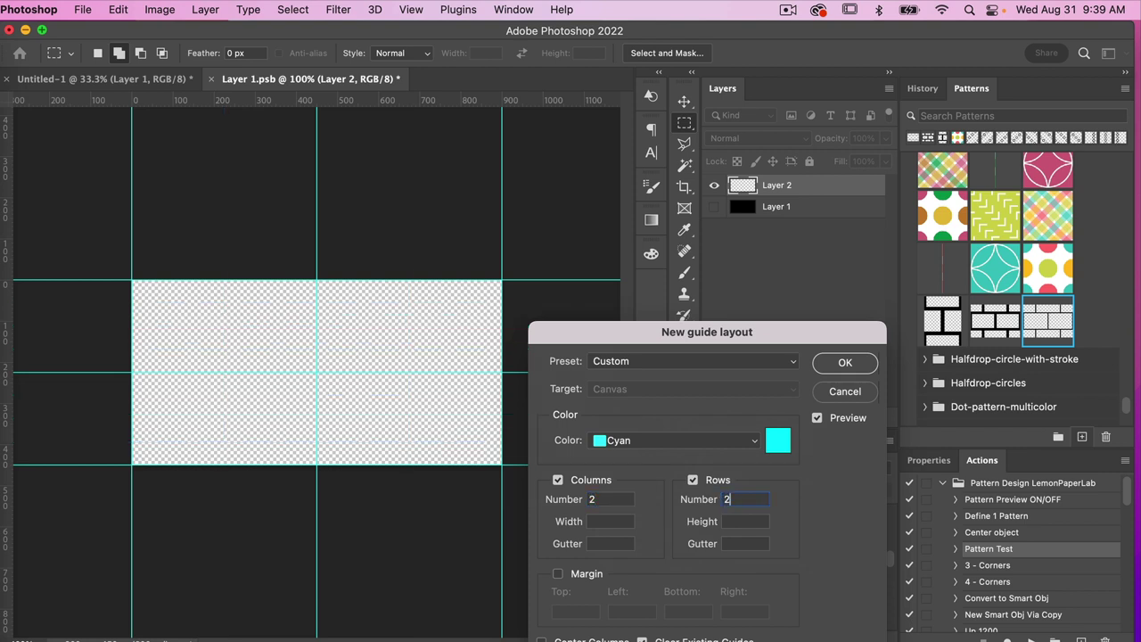
left_click(845, 364)
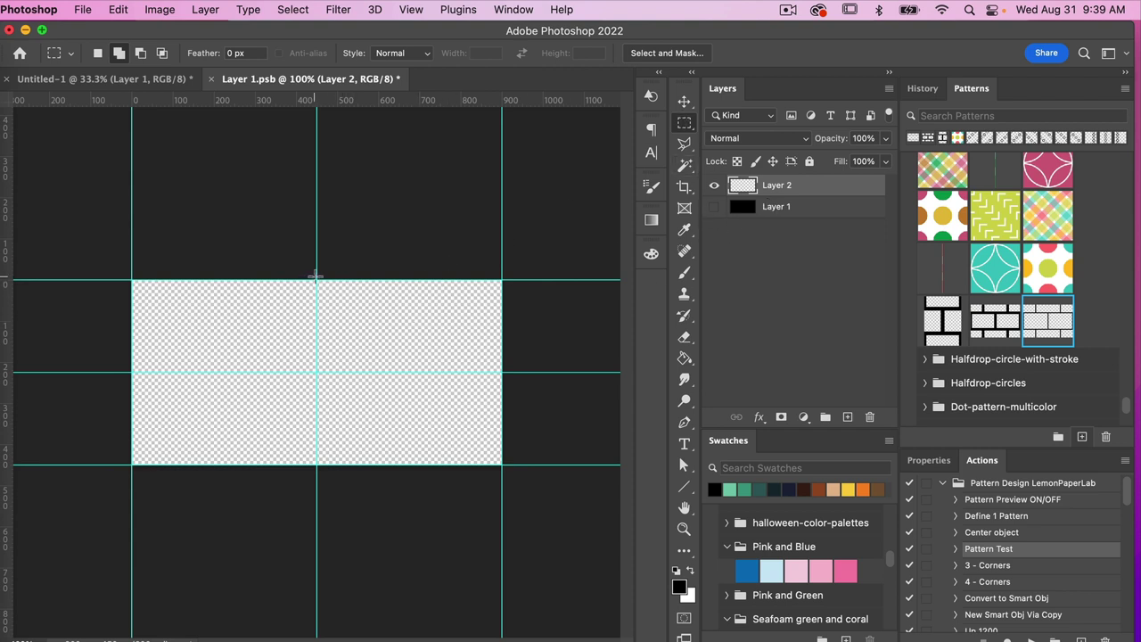
Fill the upper-right quarter of Layer 2 with black, deselect, and convert the layer to a smart object.
left_click_drag(315, 276, 570, 346)
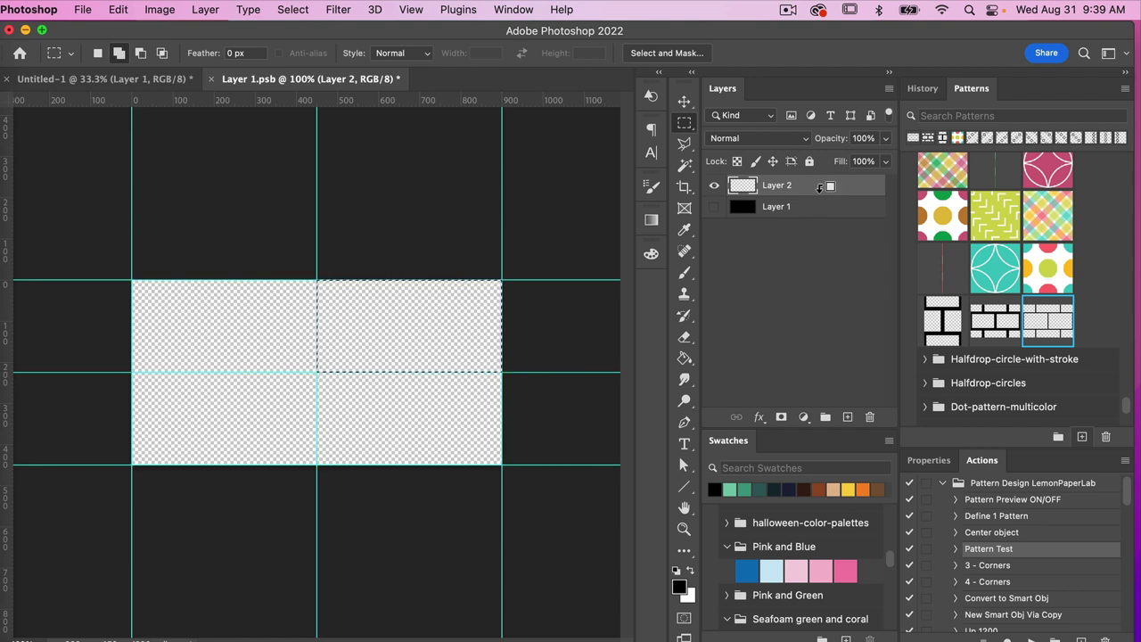
key("alt+BackSpace")
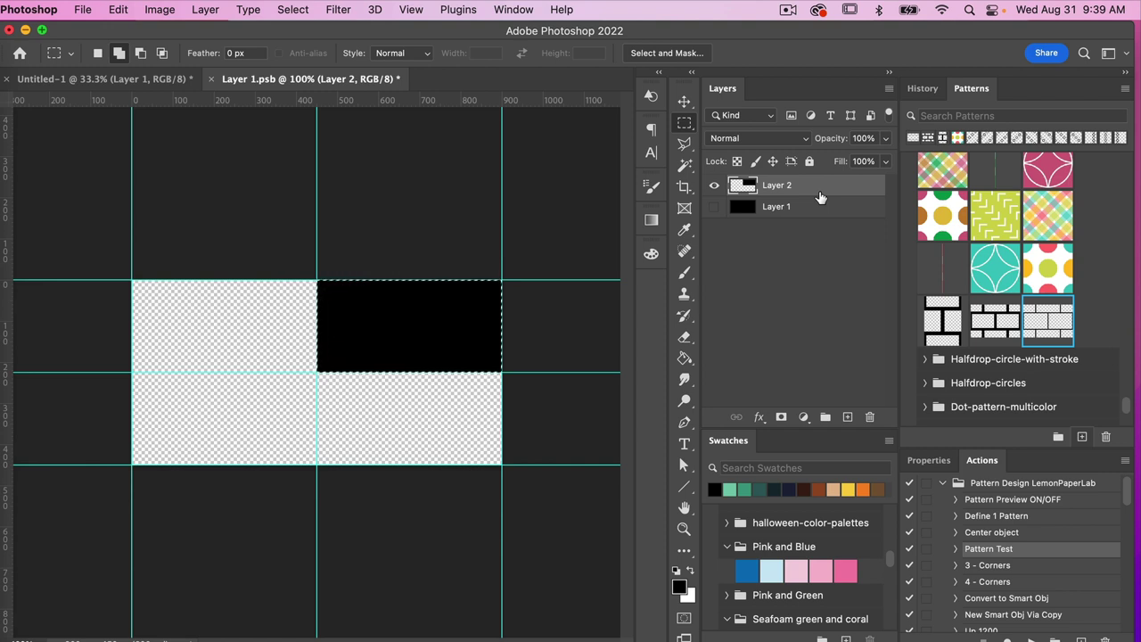
key("super+d")
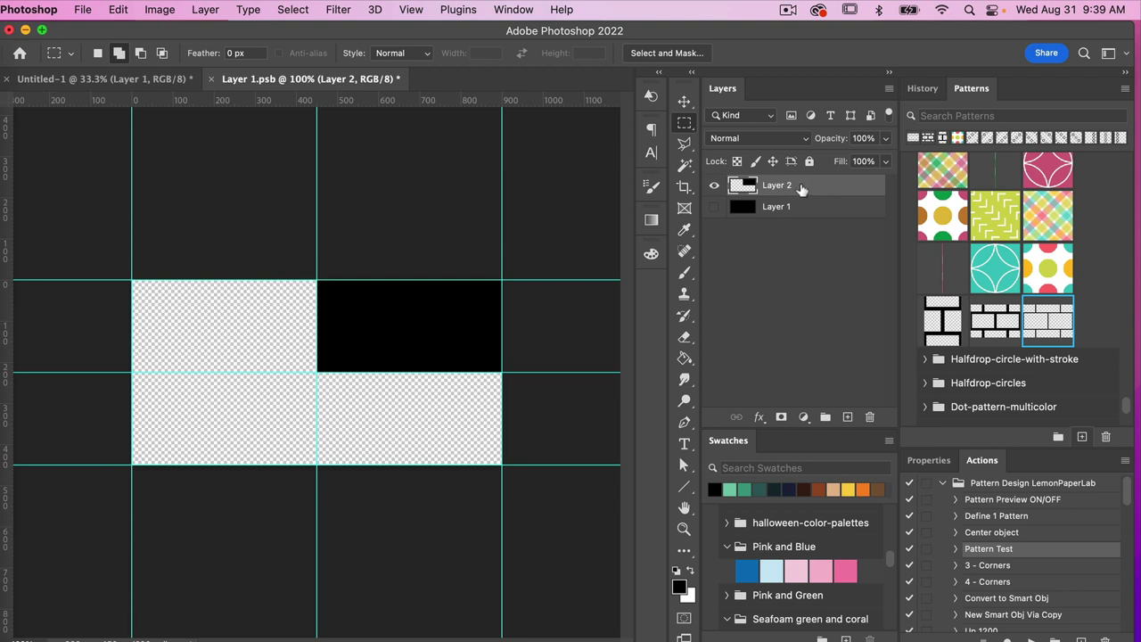
right_click(801, 189)
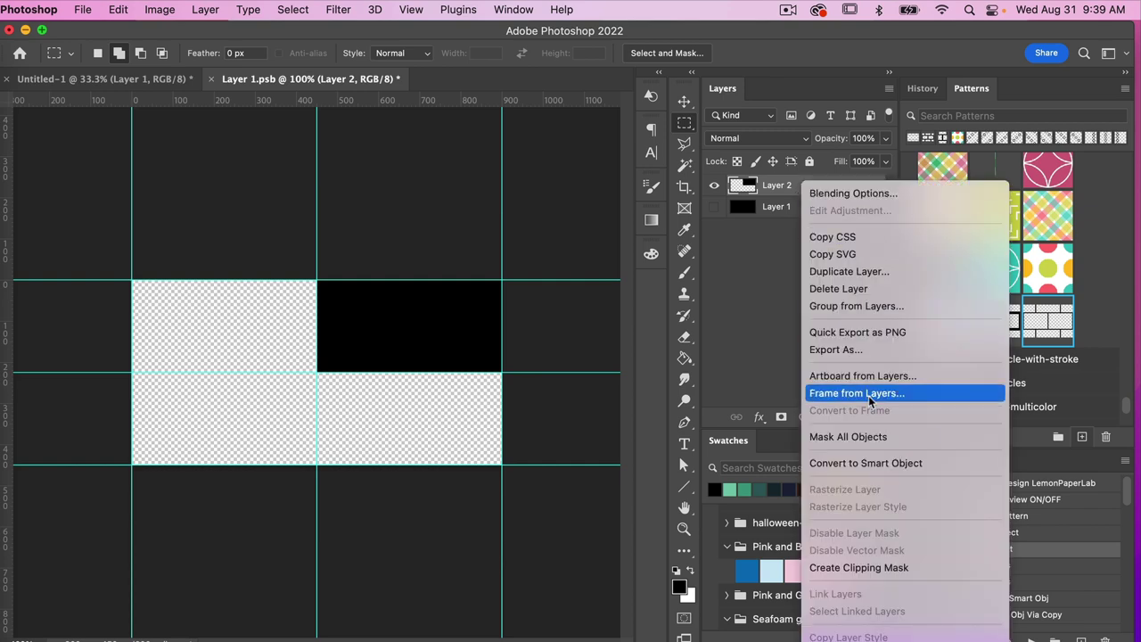
left_click(867, 462)
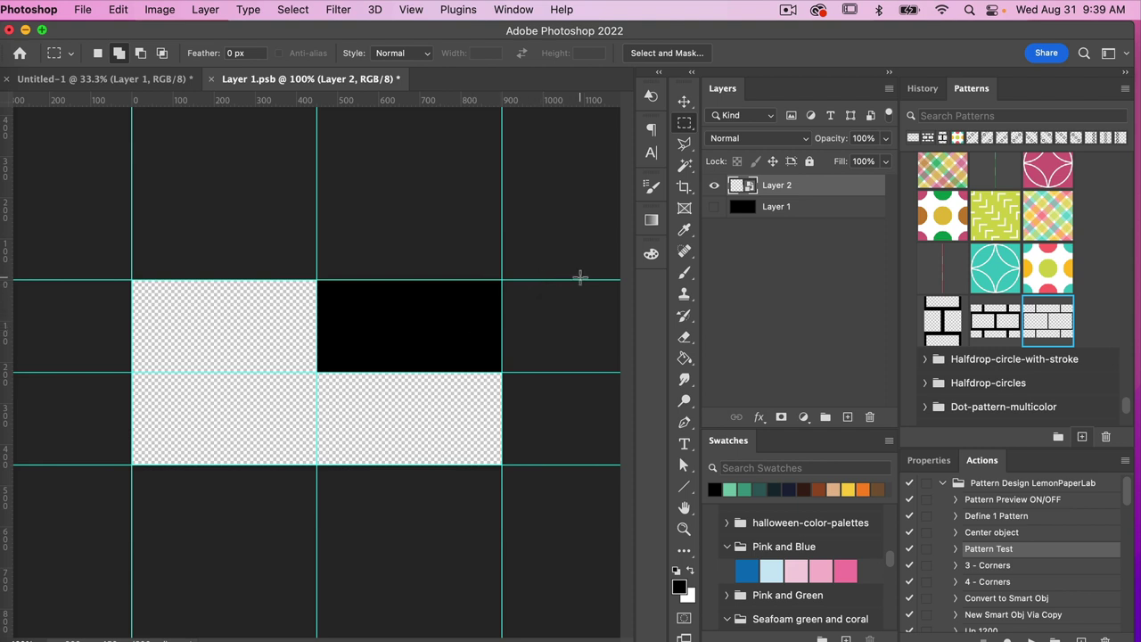
Transform the small black rectangle so that its centre sits at X 0 px and Y 0 px.
key("v")
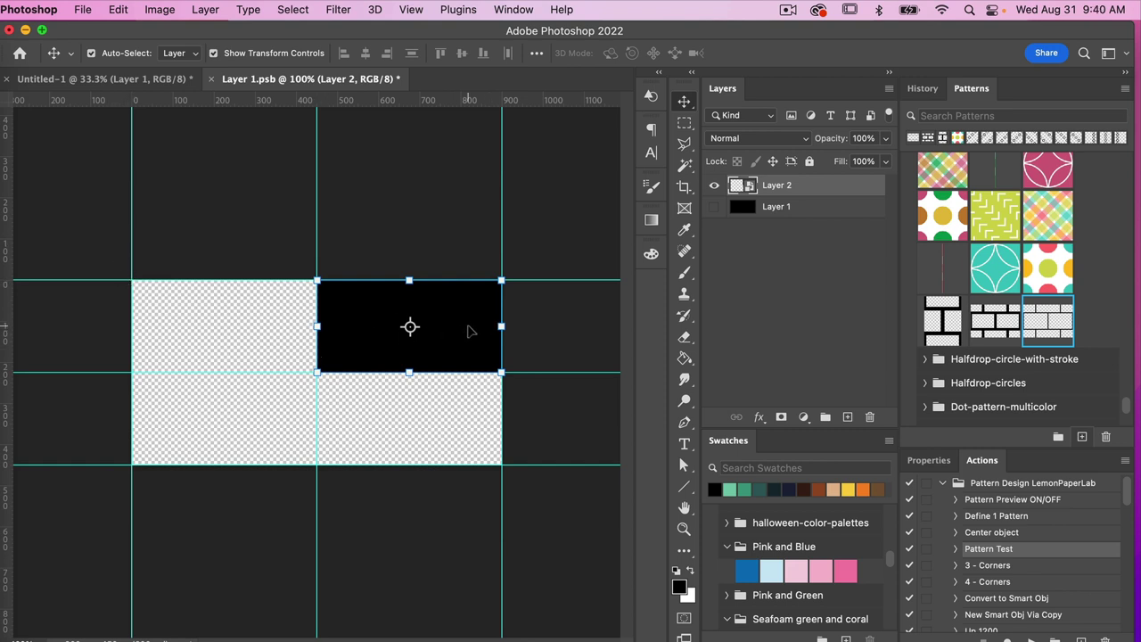
key("super+t")
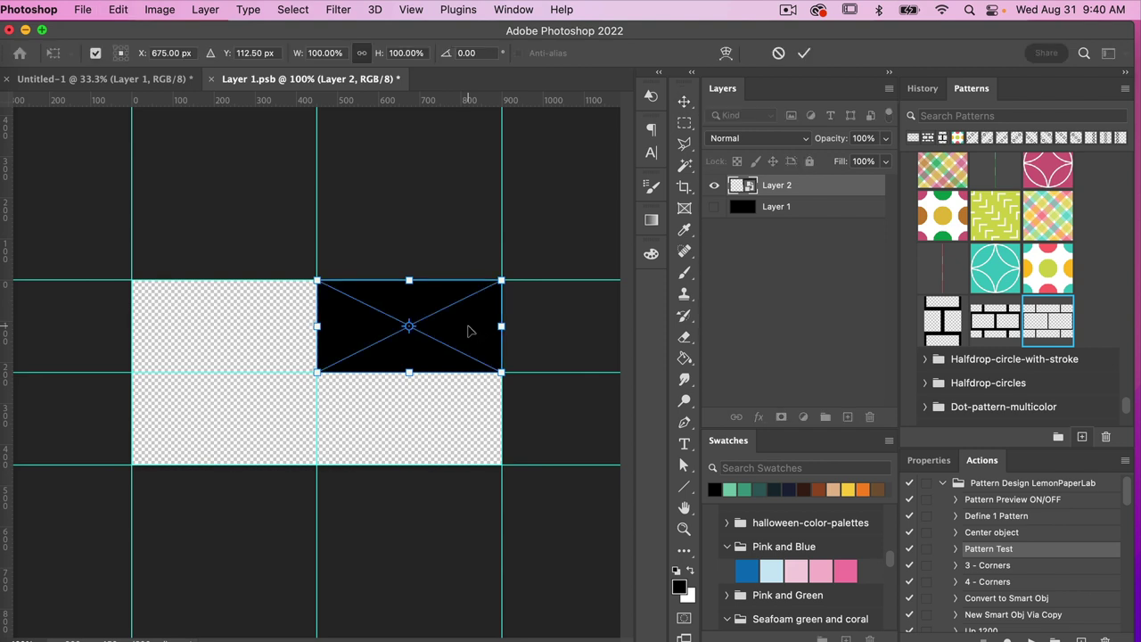
left_click(169, 54)
type("0")
left_click(246, 53)
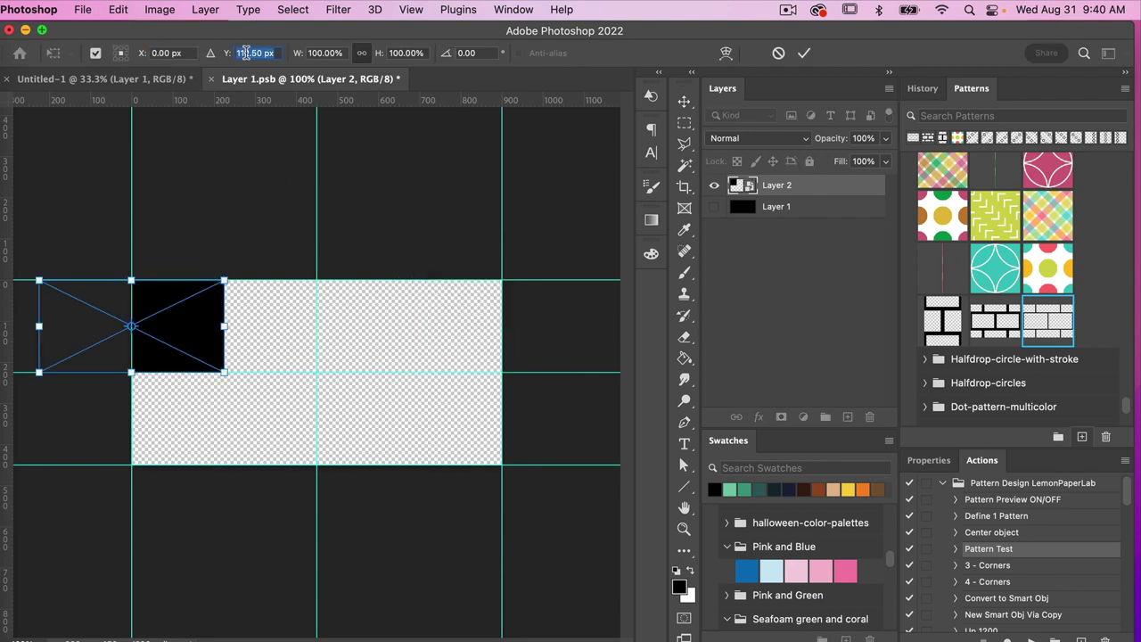
type("0")
left_click(803, 53)
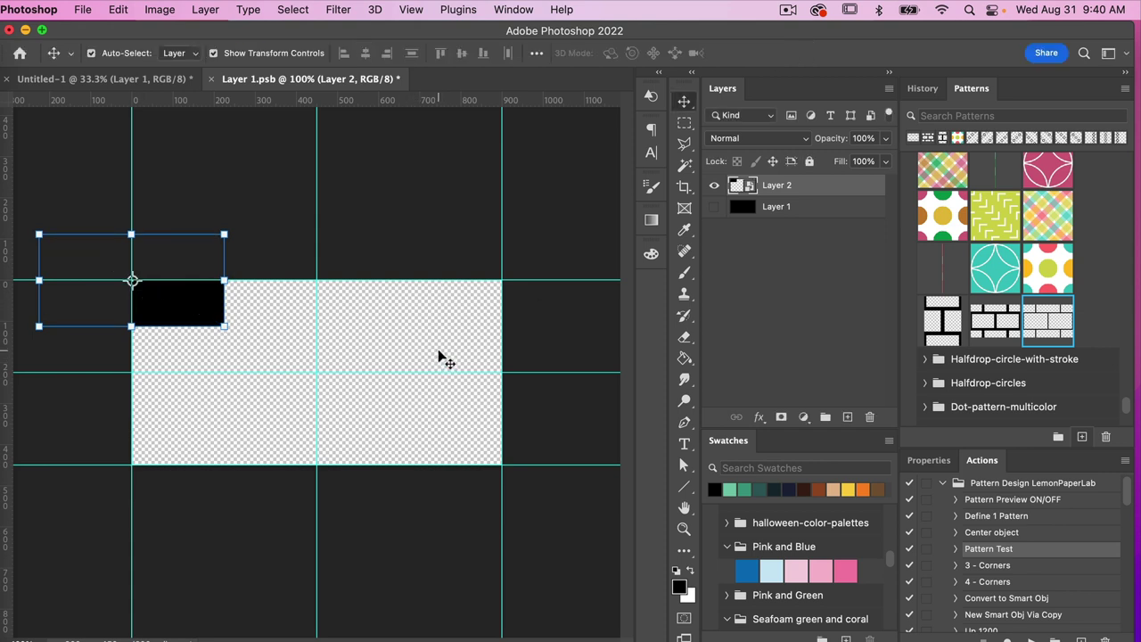
Duplicate the black rectangle twice, centring one copy on the canvas's top midpoint and the other on its upper-right corner.
key("super+j")
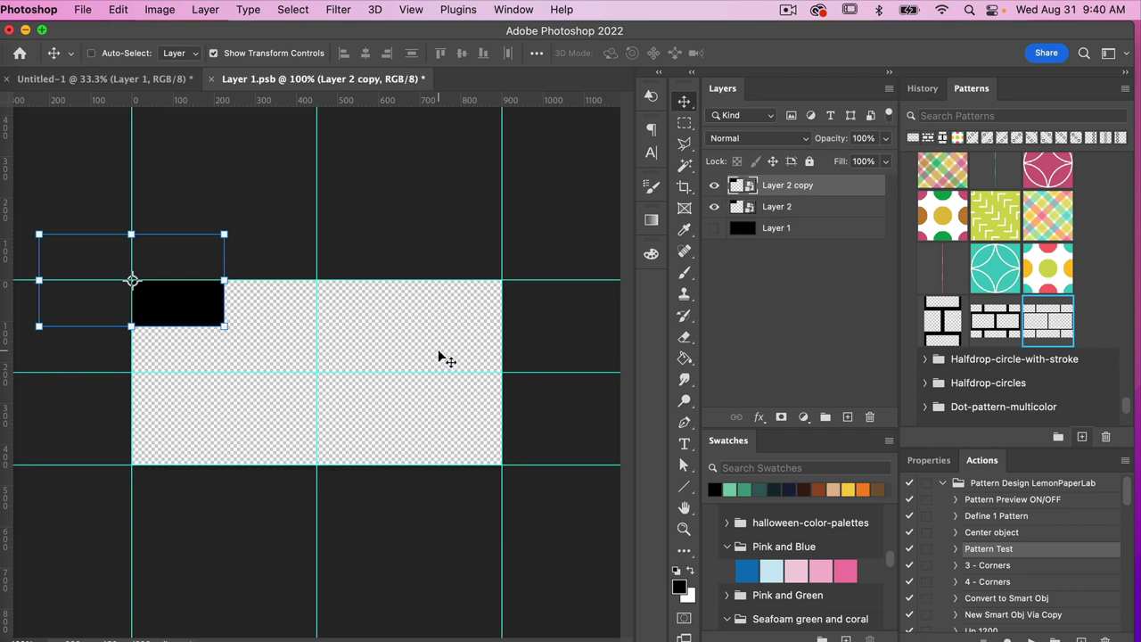
left_click(196, 312)
left_click_drag(196, 312, 383, 314)
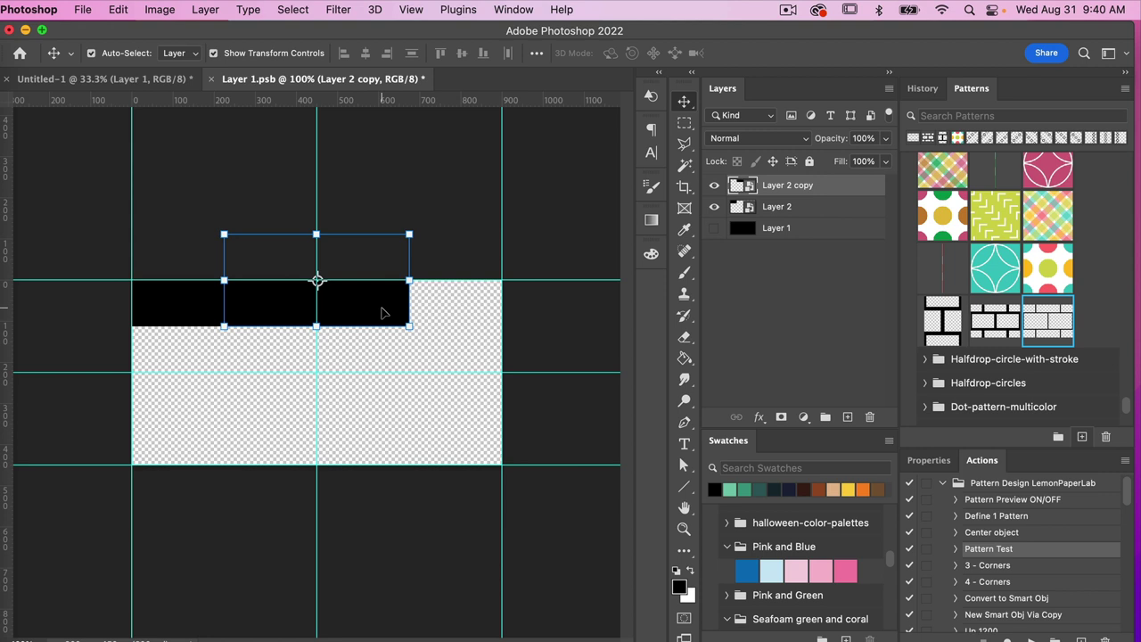
key("super+j")
left_click_drag(384, 312, 555, 308)
left_click_drag(570, 306, 571, 304)
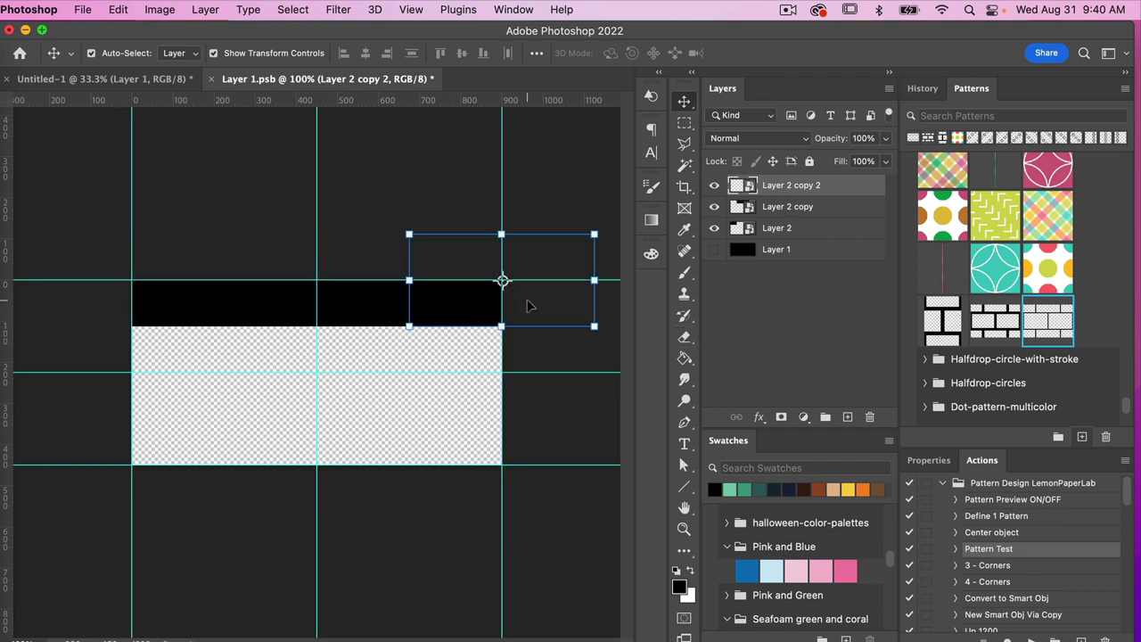
Duplicate the three top-edge black rectangles together and align the copies centred along the canvas's bottom edge.
left_click(796, 230, "shift")
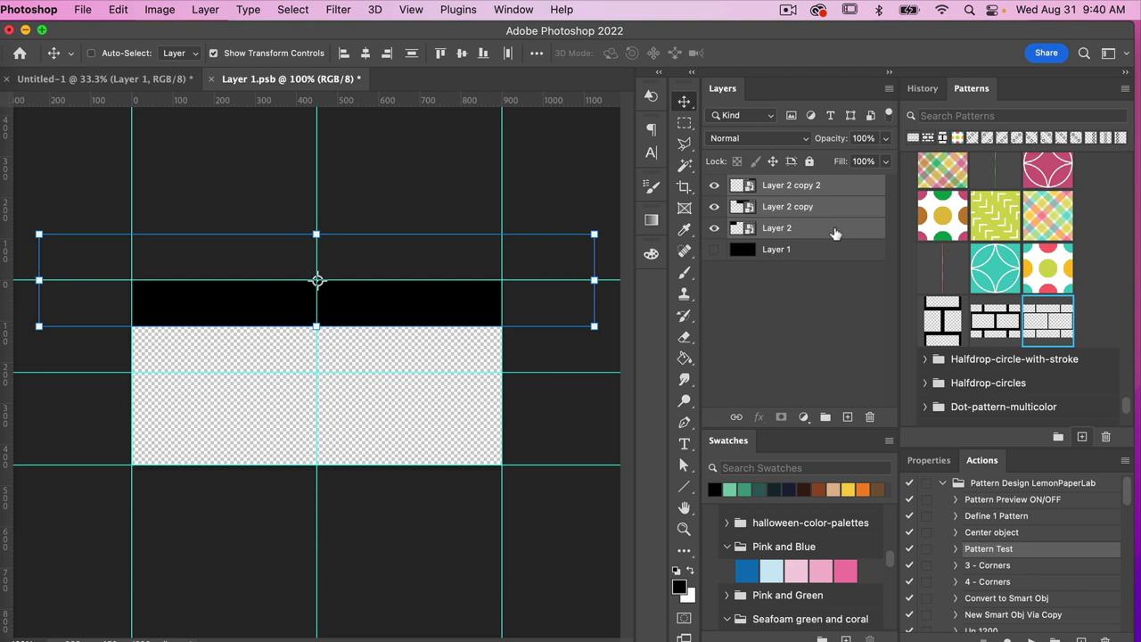
key("super+j")
left_click_drag(458, 308, 446, 497)
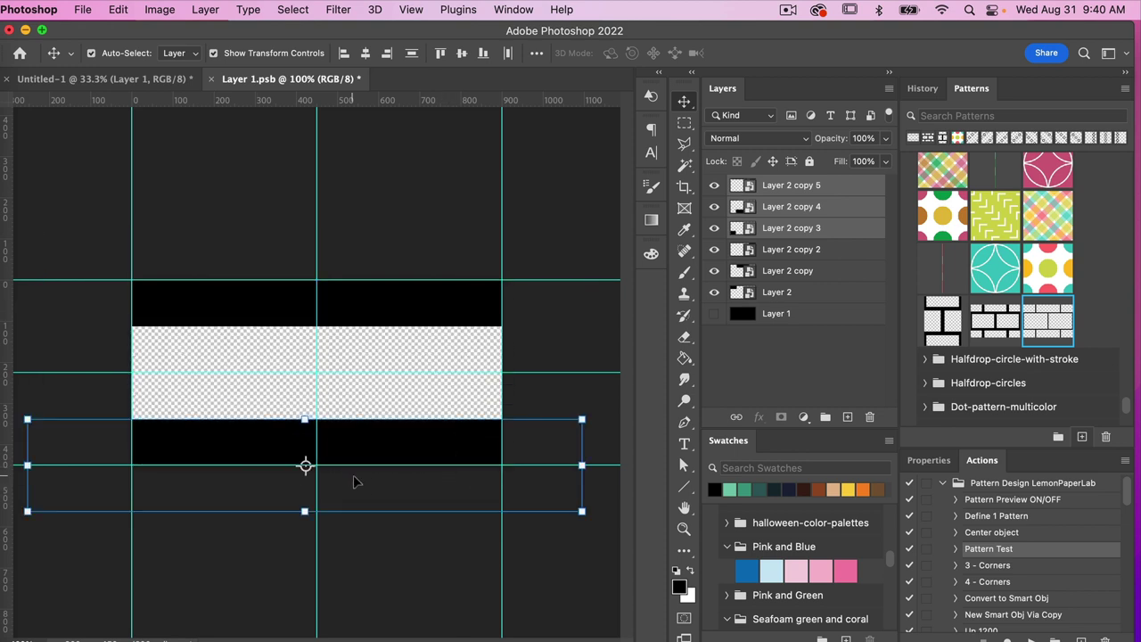
left_click_drag(388, 448, 392, 448)
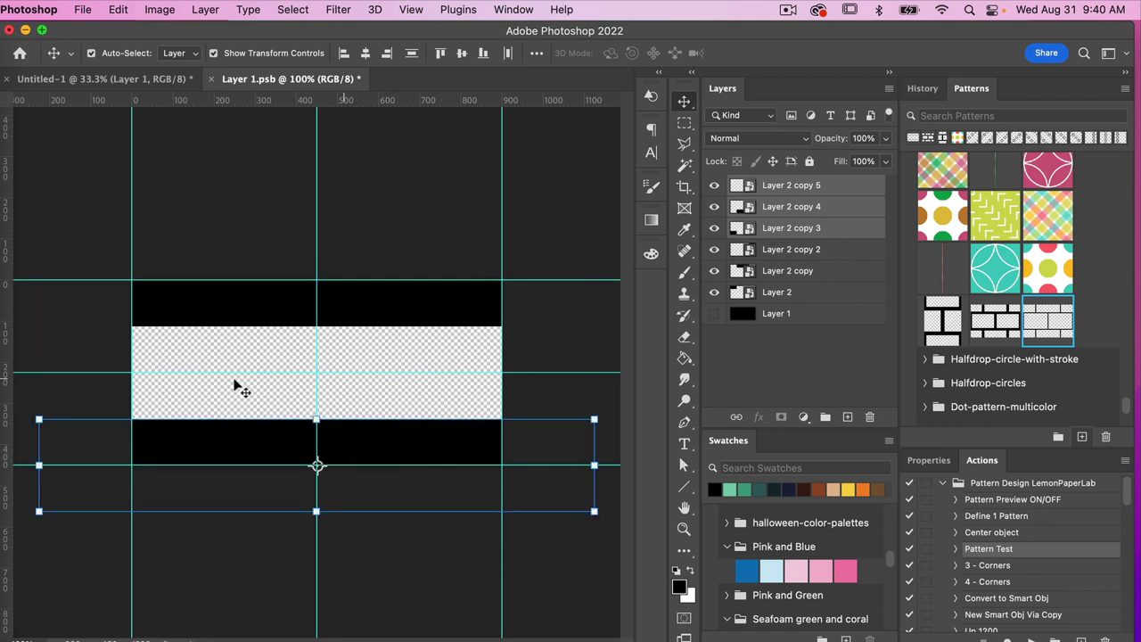
Duplicate Layer 2 copy 3 and Layer 2 copy 4 and place the pair side by side across the canvas's empty middle row.
left_click(795, 209)
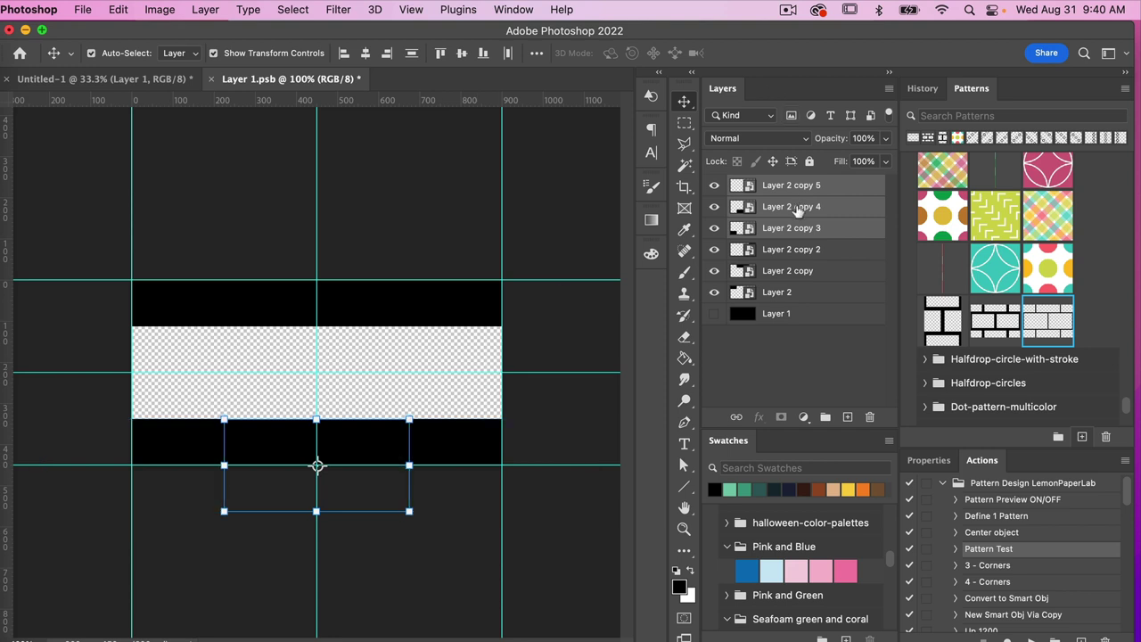
left_click(791, 230, "shift")
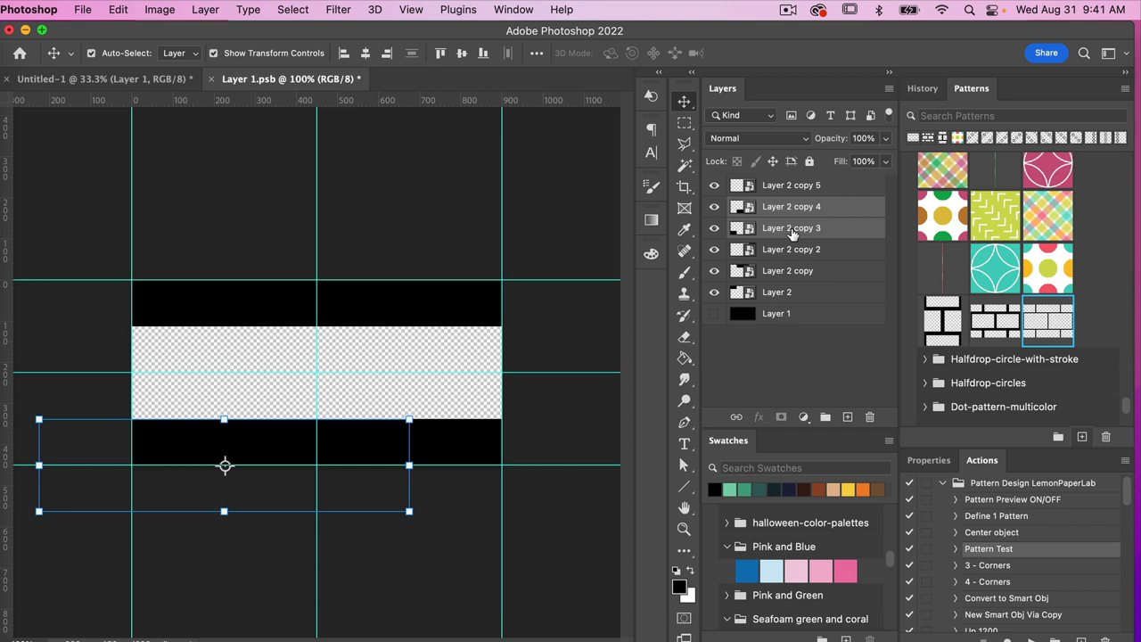
key("super+j")
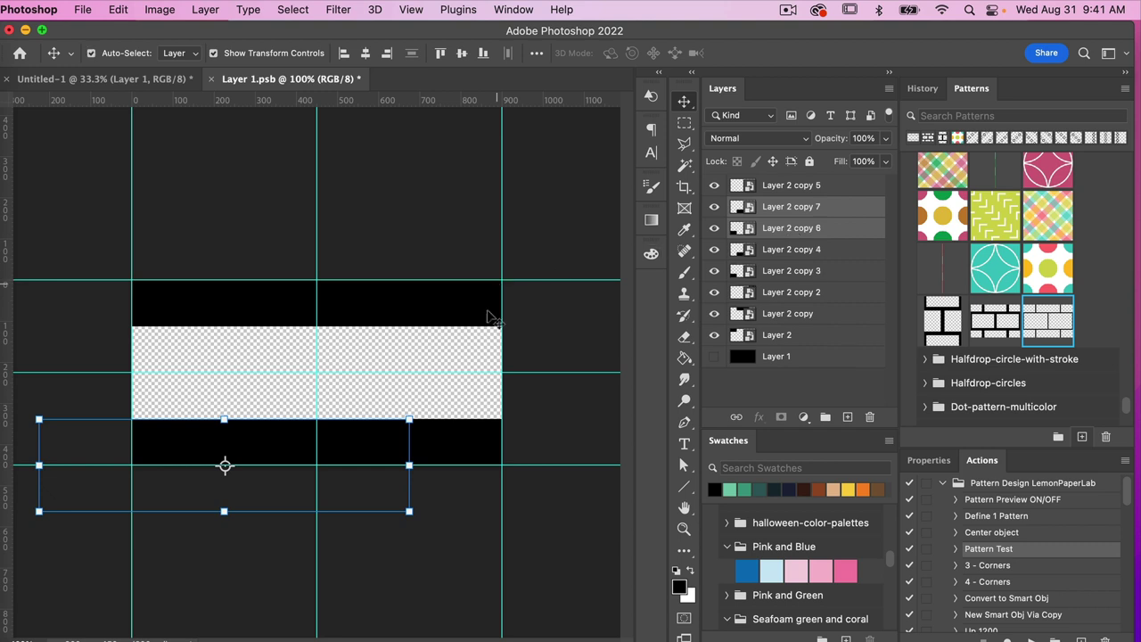
left_click_drag(366, 448, 458, 351)
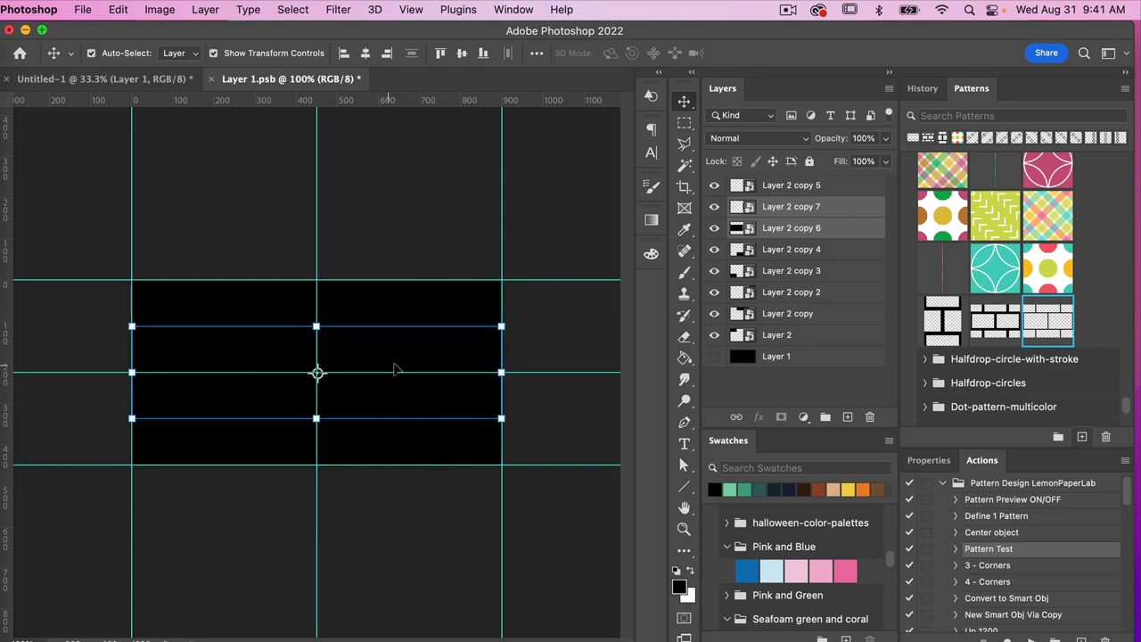
left_click(571, 341)
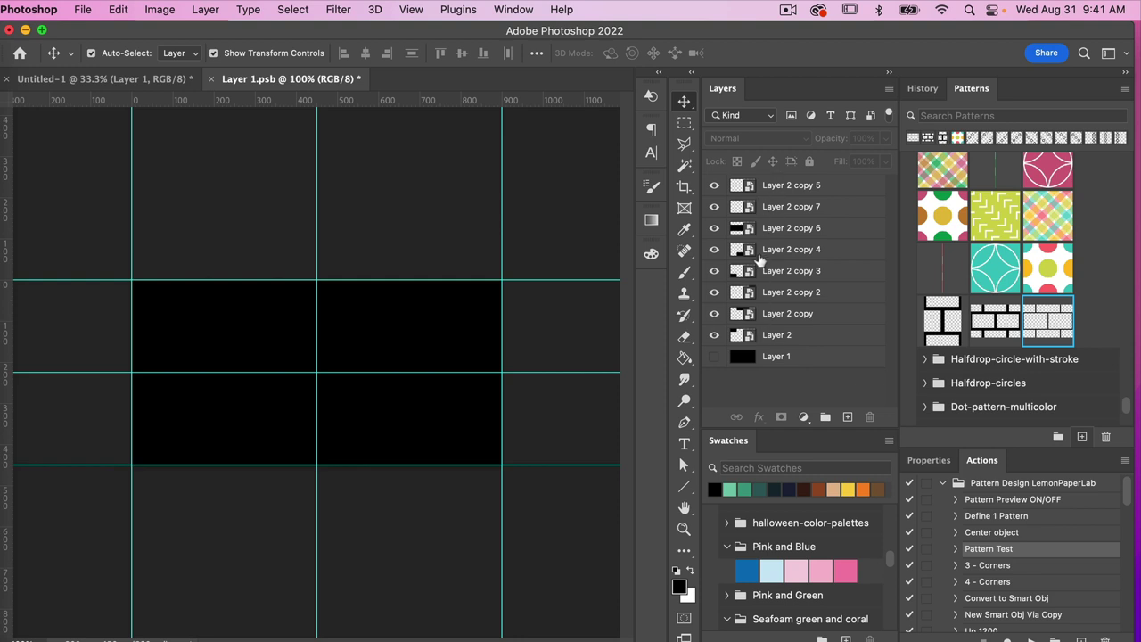
Open the smart object contents of Layer 2 copy 6 and clear all its guides.
double_click(749, 228)
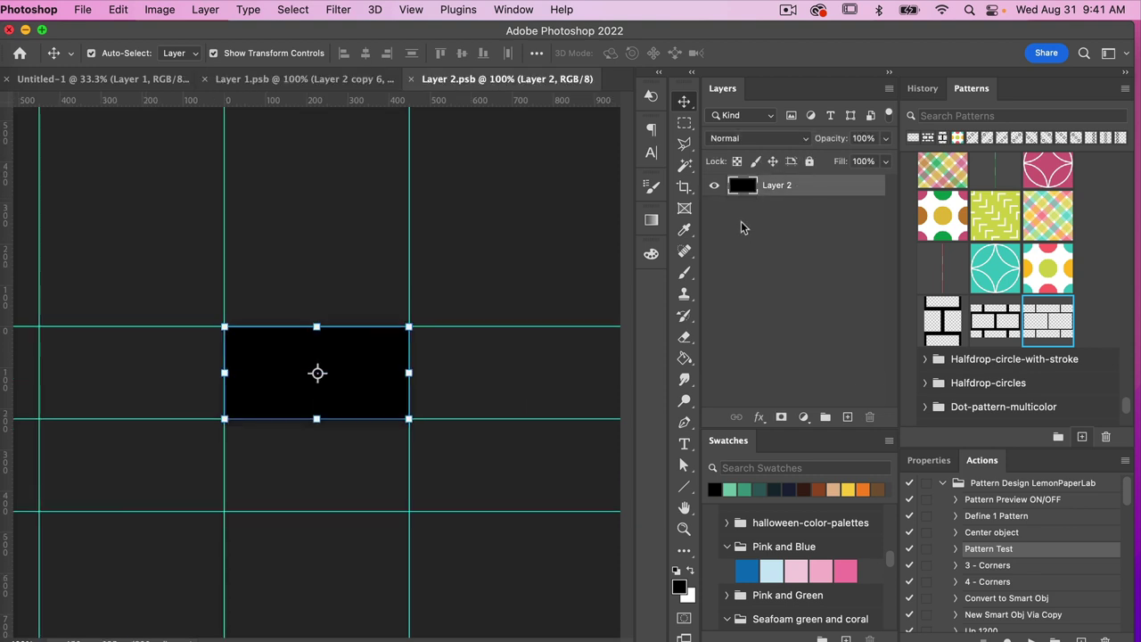
left_click(411, 10)
mouse_move(437, 428)
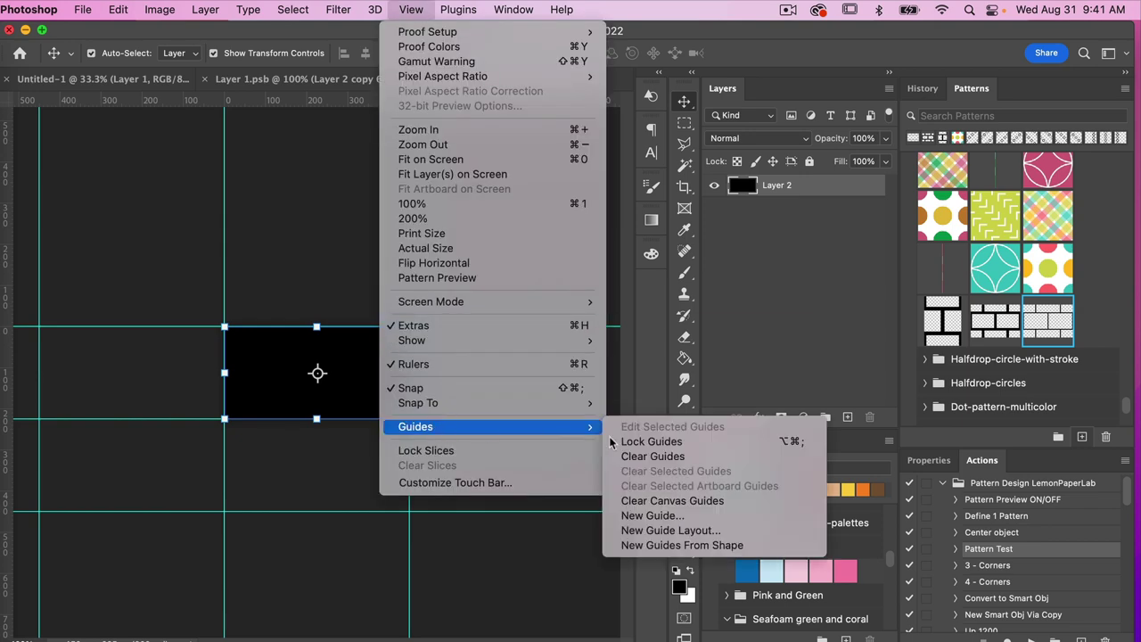
left_click(652, 456)
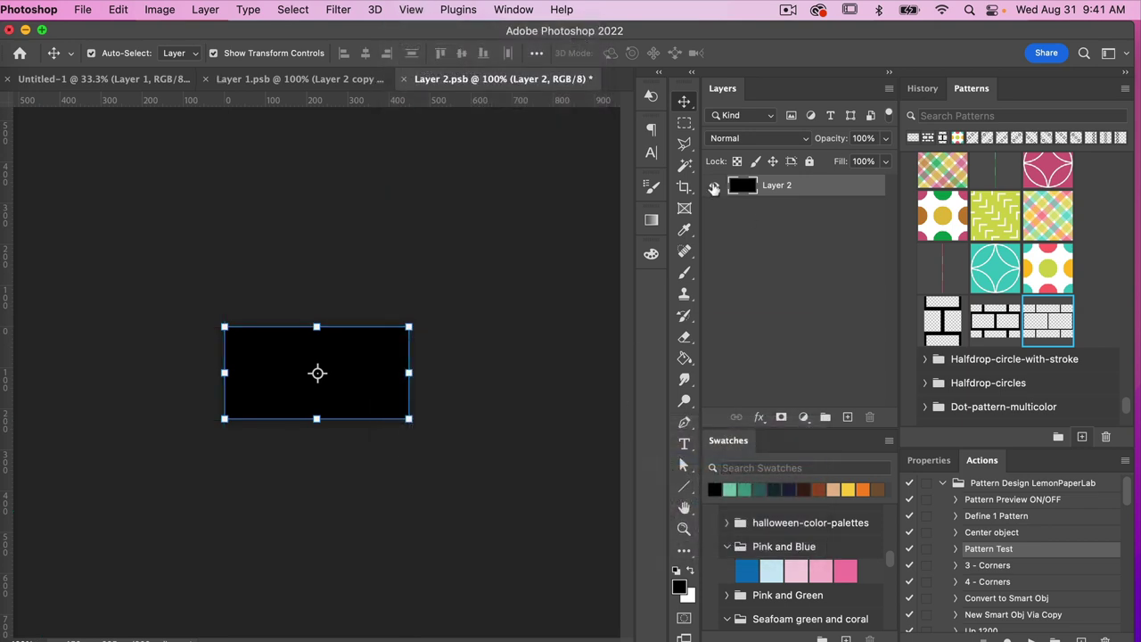
Hide Layer 2 and, on a new layer, draw a horizontal line about 457 px long across the middle of the canvas.
left_click(713, 186)
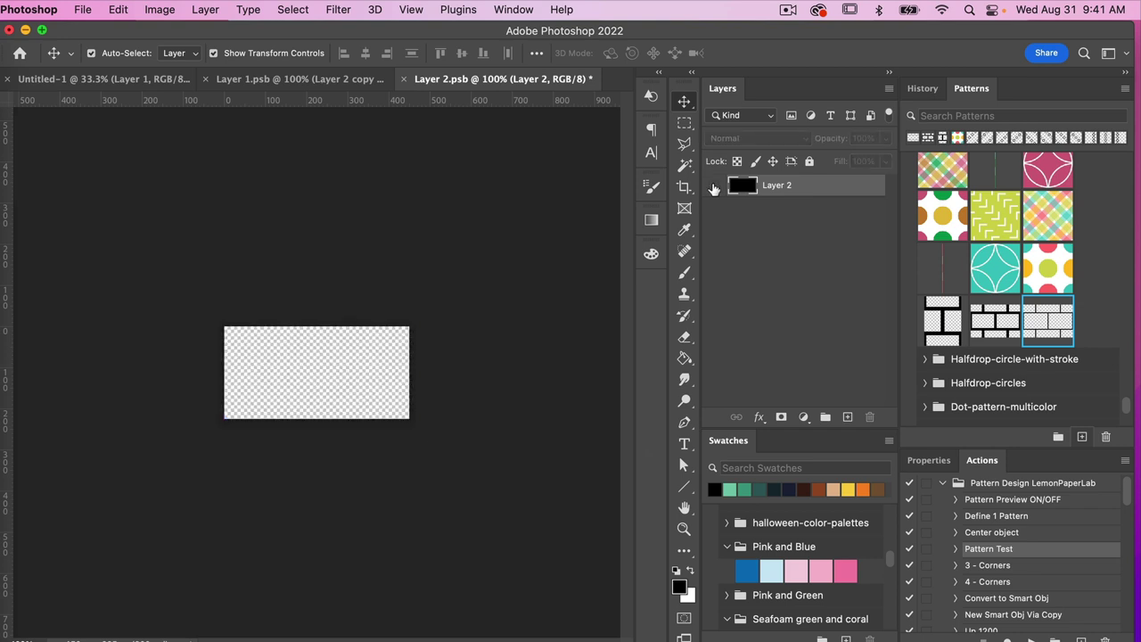
left_click(847, 417)
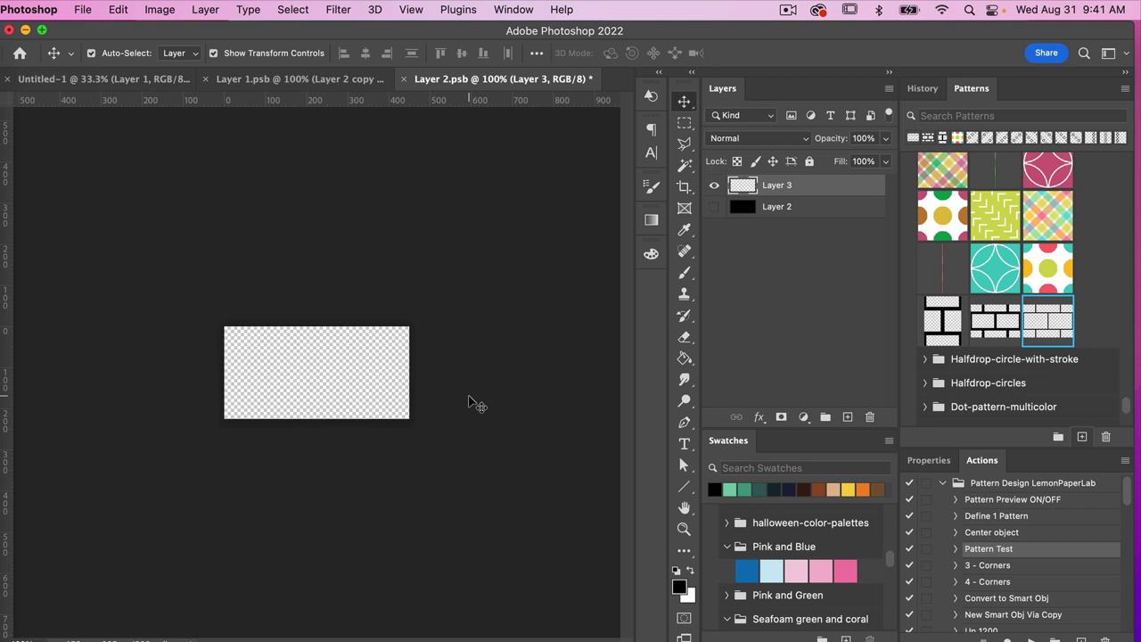
key("super+equal")
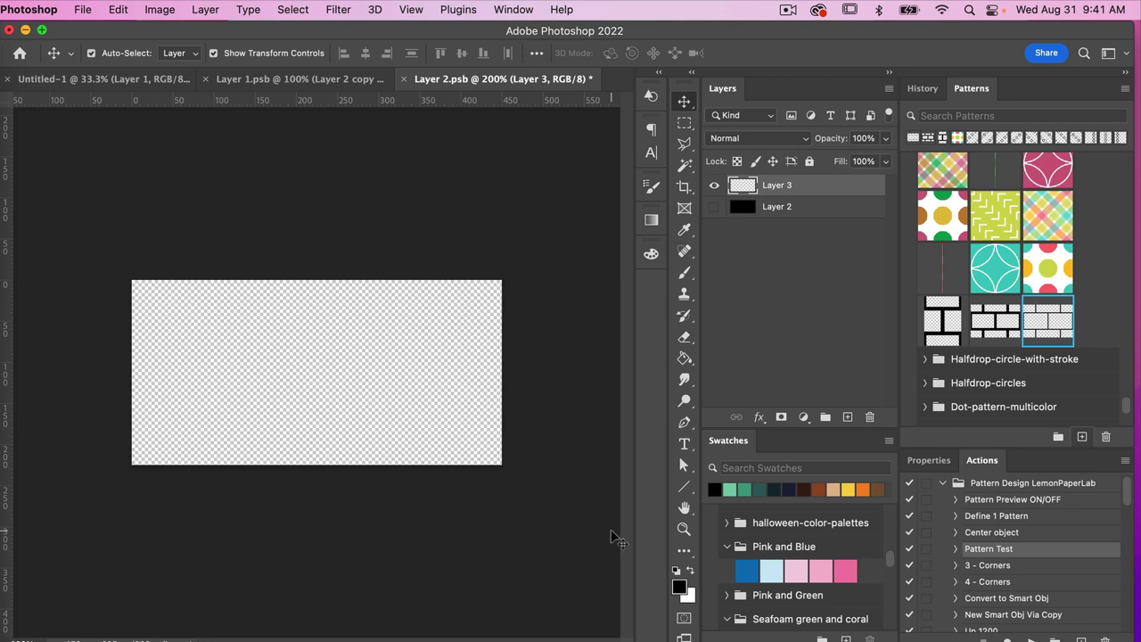
left_click(685, 490)
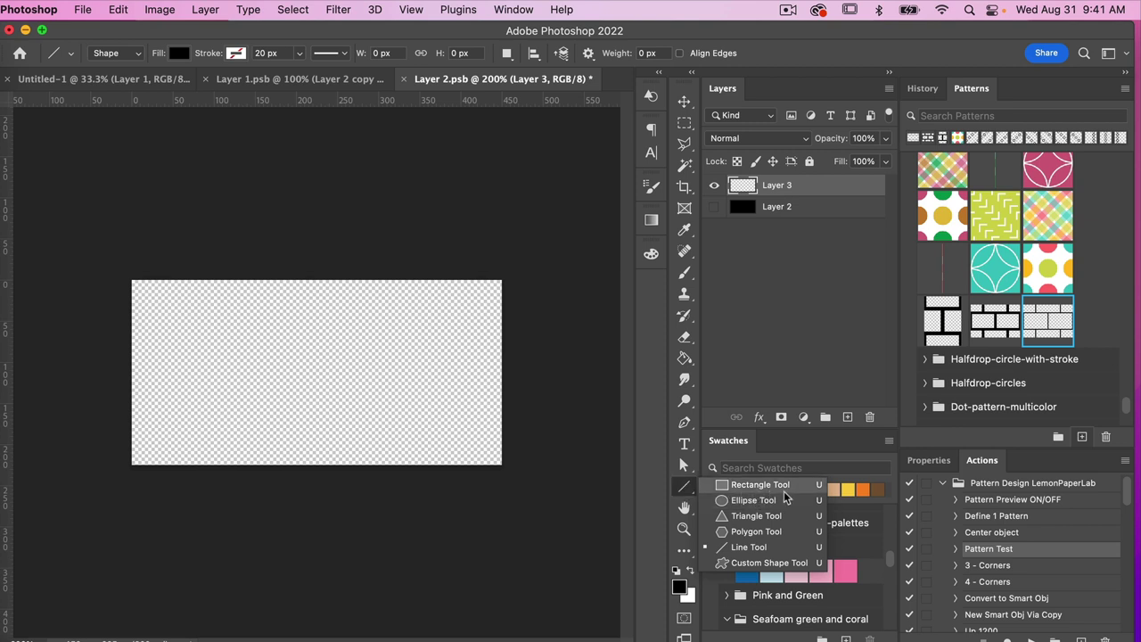
left_click(772, 547)
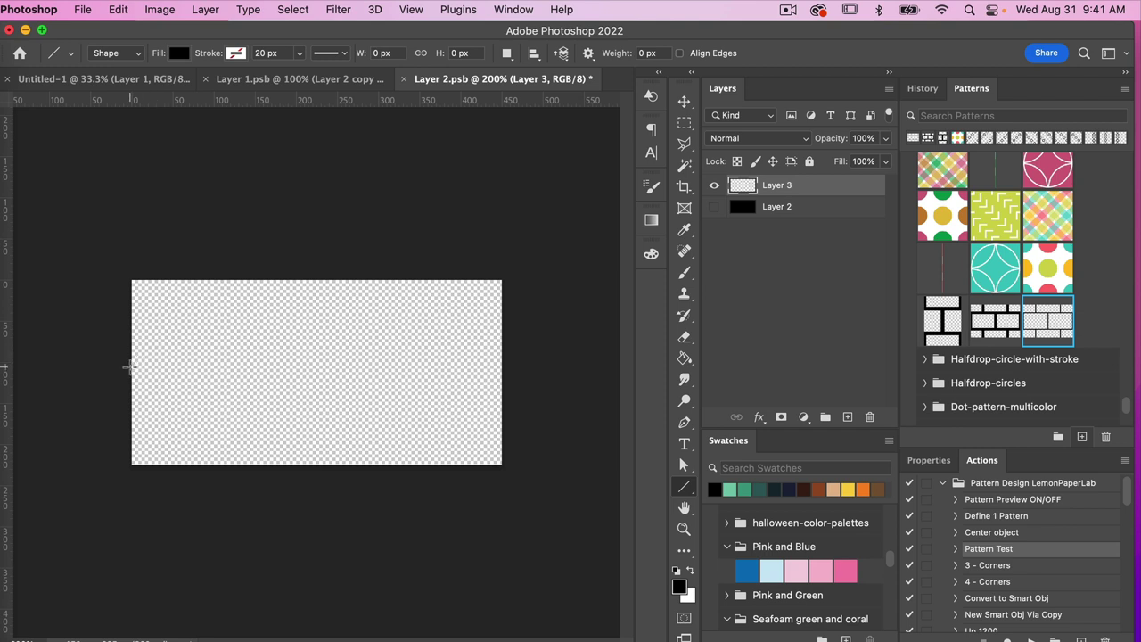
left_click_drag(129, 366, 506, 367)
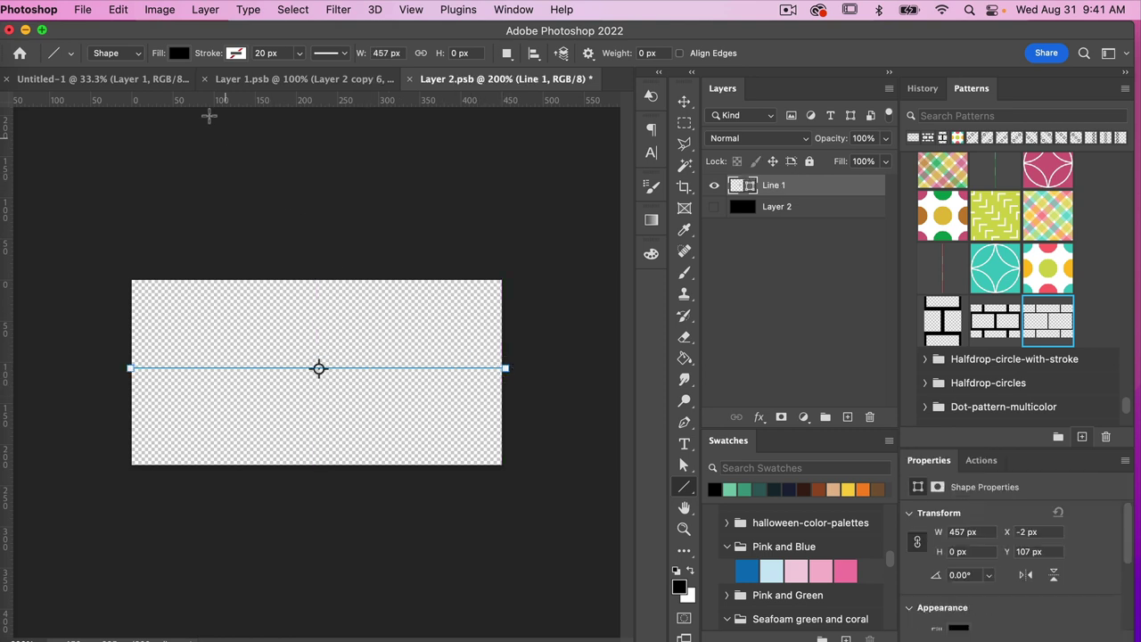
Remove the line's fill and give it a black stroke 50 px wide.
left_click(178, 53)
left_click(83, 86)
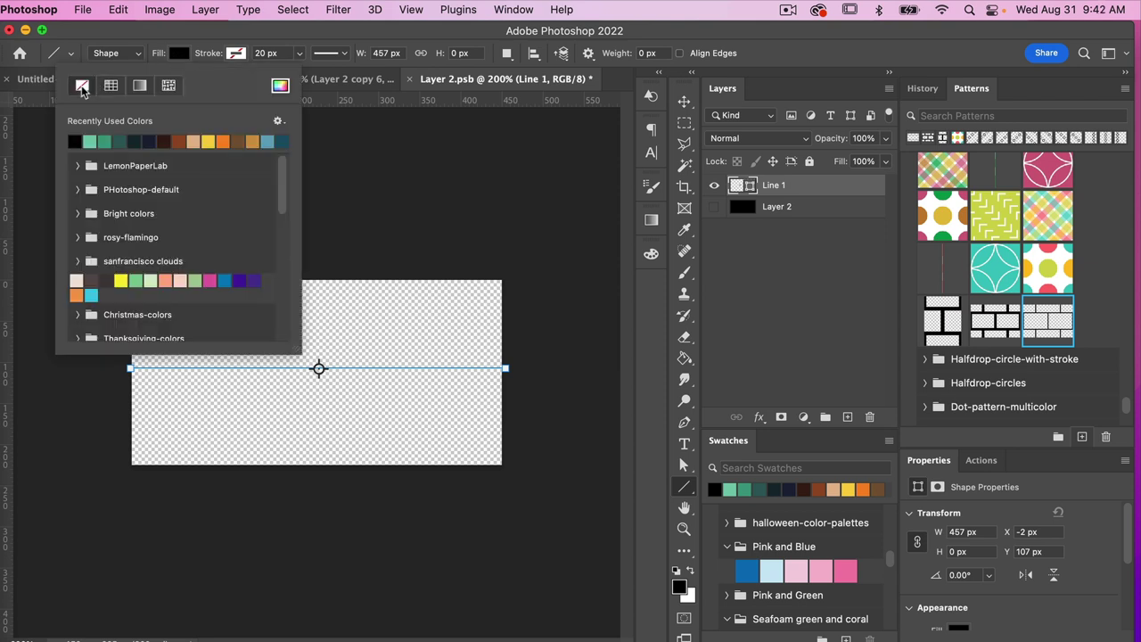
left_click(235, 56)
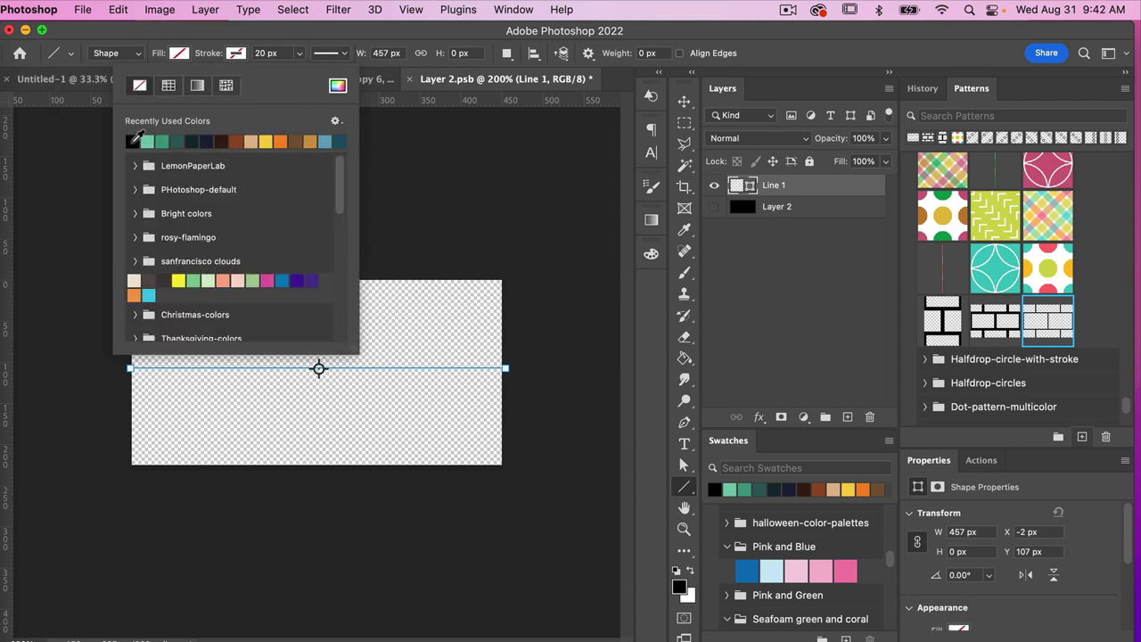
left_click(135, 140)
left_click(281, 53)
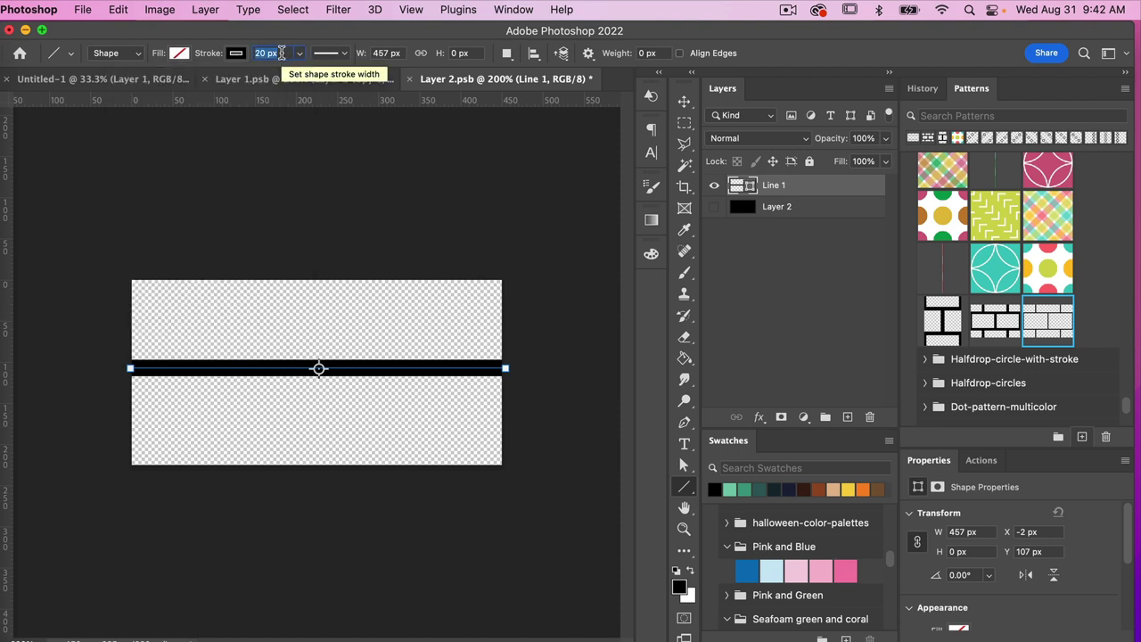
type("50")
key("Return")
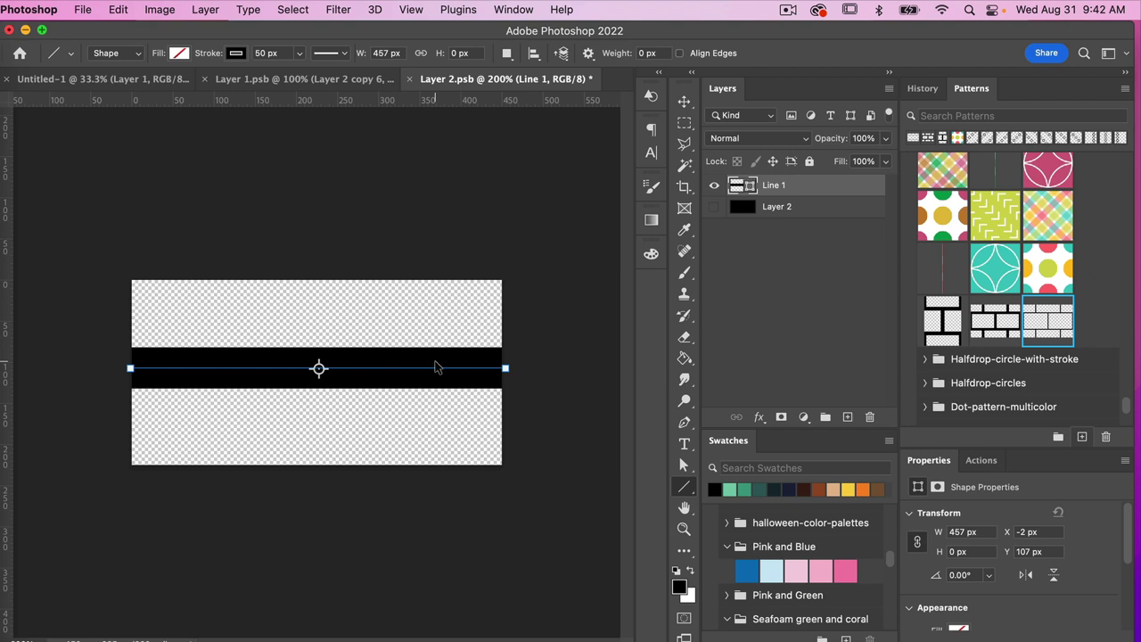
Transform the line so its centre sits at Y 0 px, and convert its layer to a smart object.
key("ctrl+t")
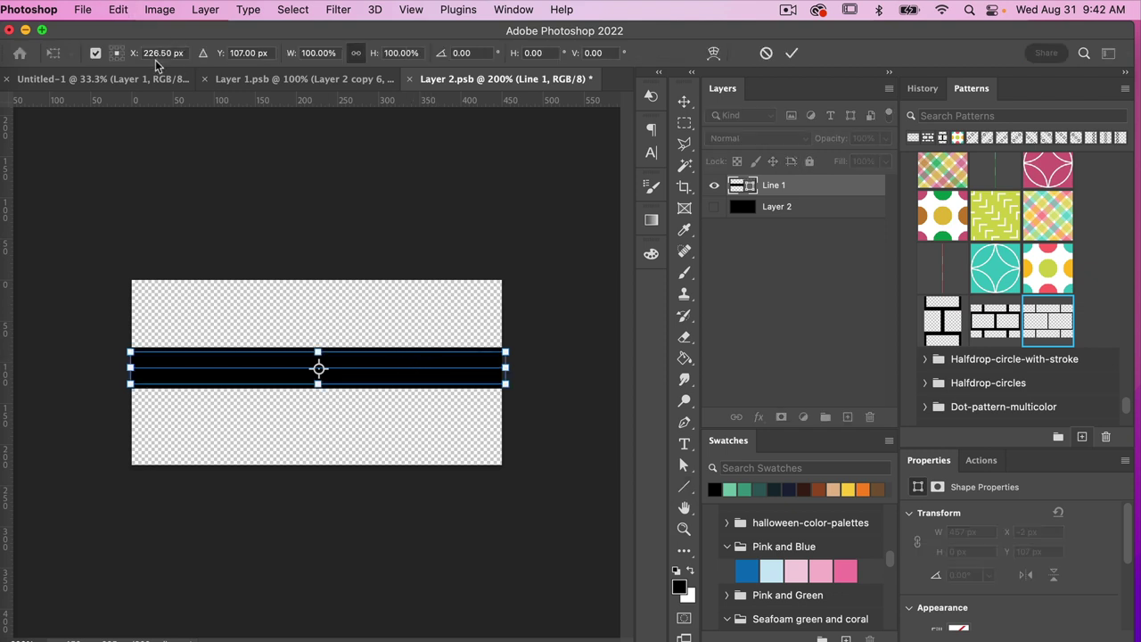
left_click(251, 53)
type("0")
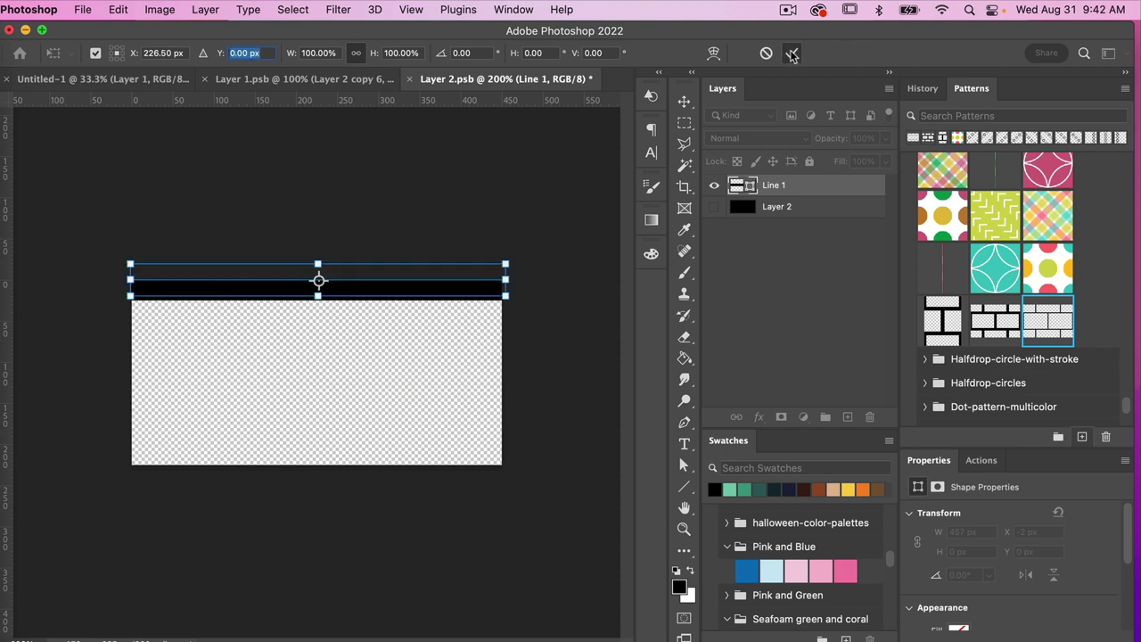
left_click(790, 55)
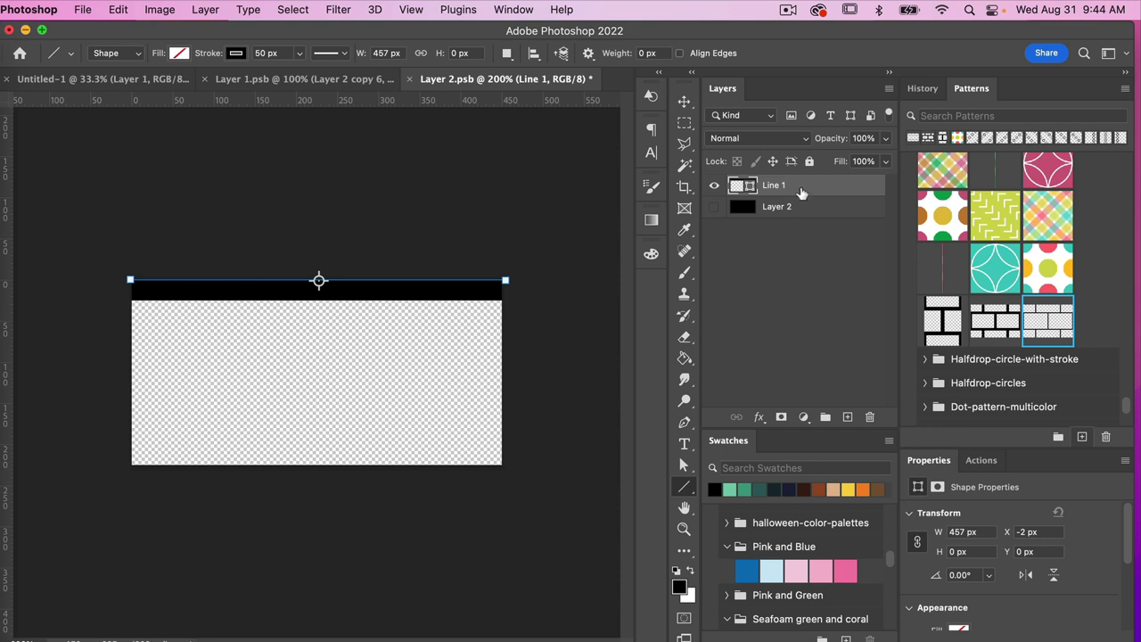
right_click(800, 189)
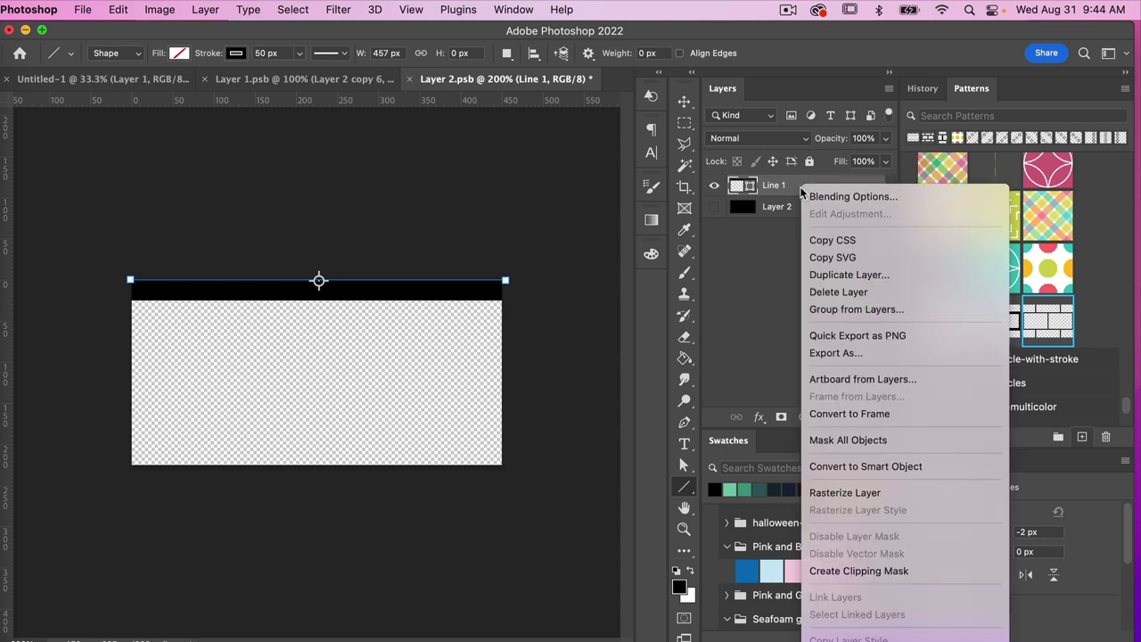
left_click(871, 466)
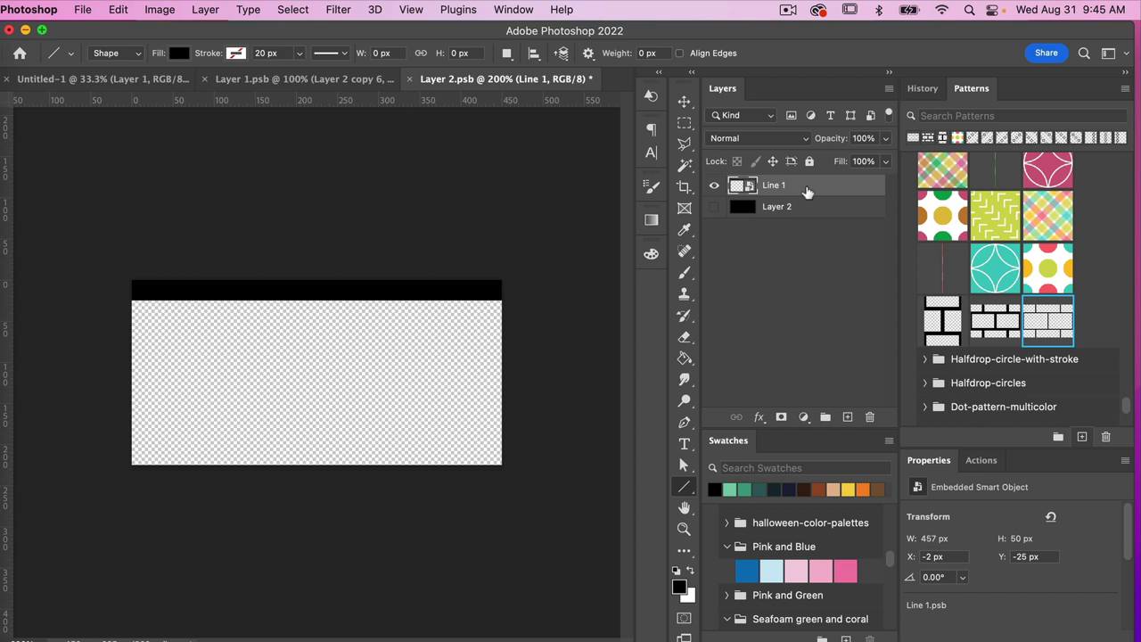
Duplicate the Line 1 smart object, check the canvas size, and position the copy's centre at Y 225 px.
key("super+j")
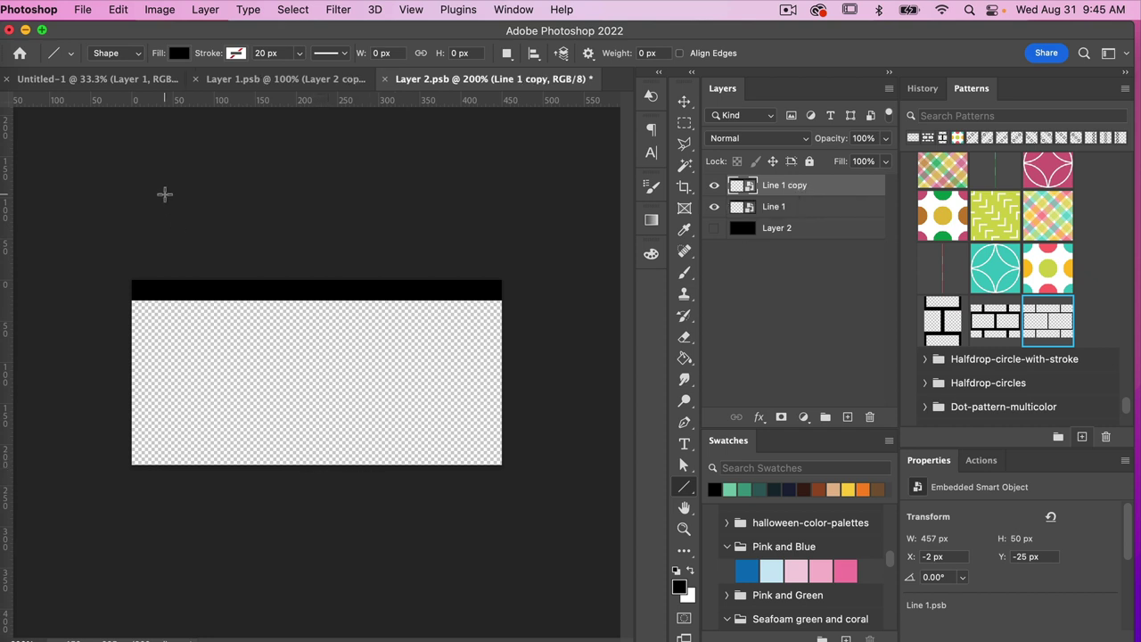
left_click(160, 10)
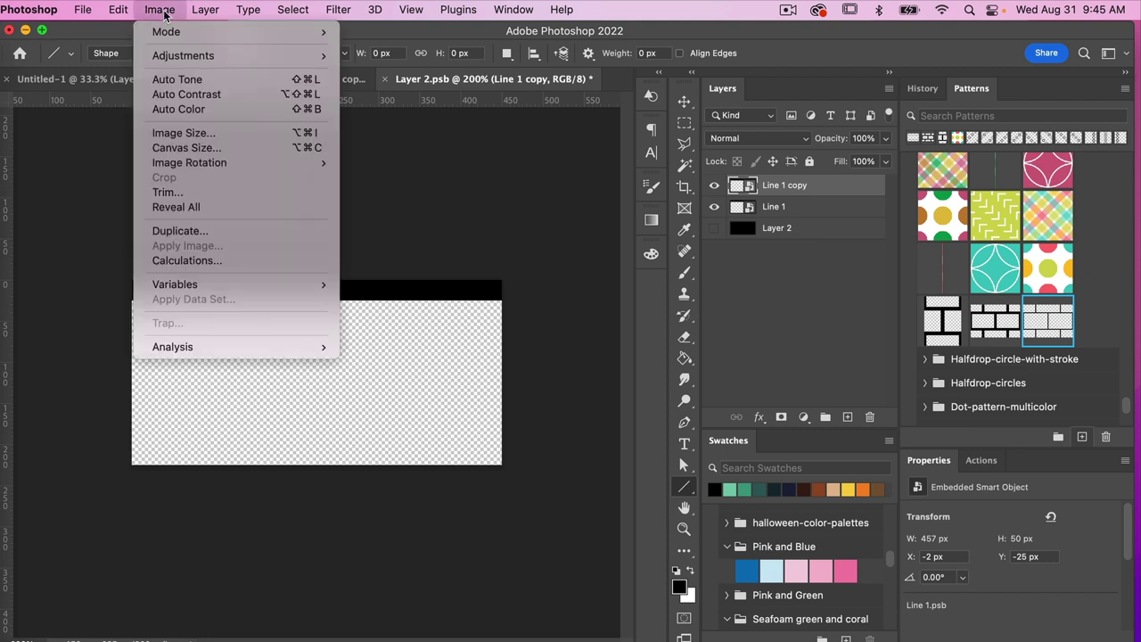
left_click(190, 146)
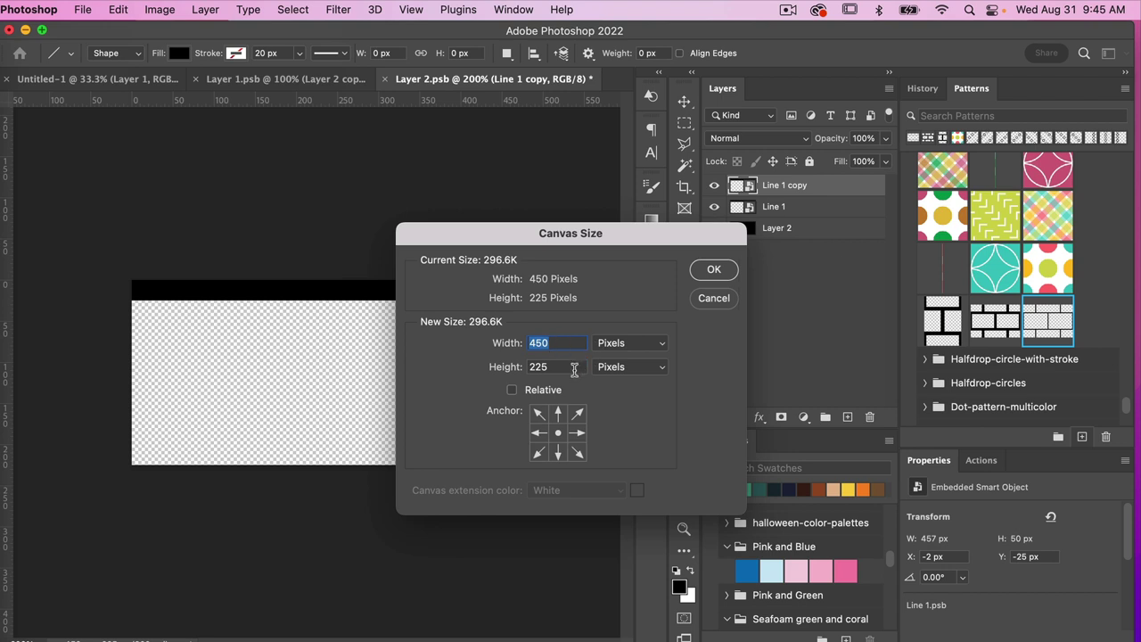
left_click(714, 271)
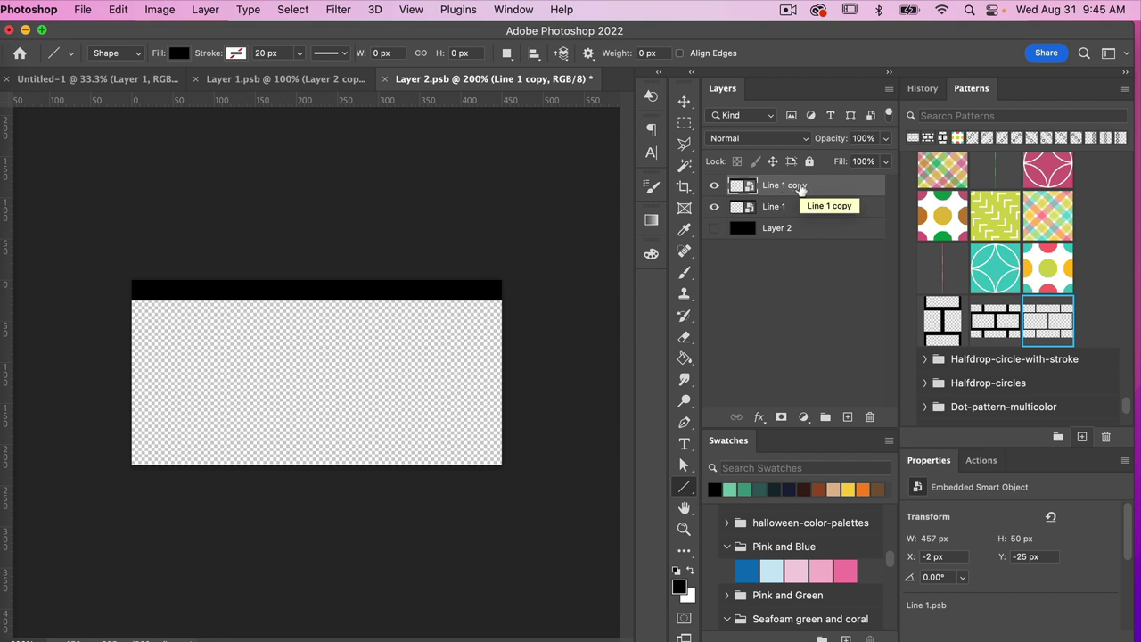
key("ctrl+t")
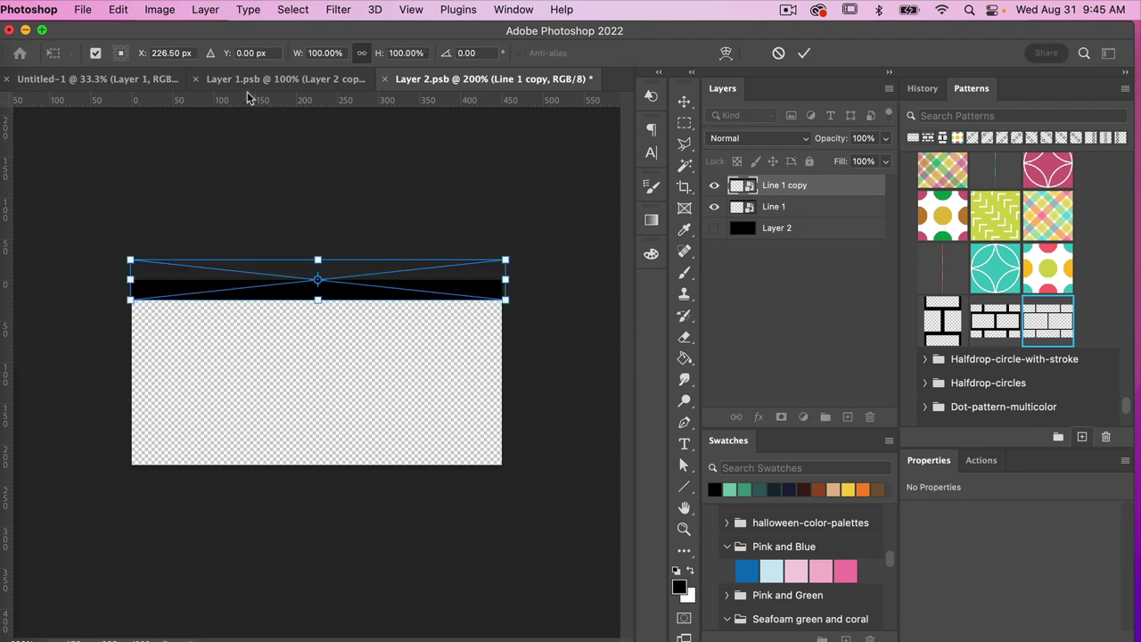
left_click(253, 53)
type("225")
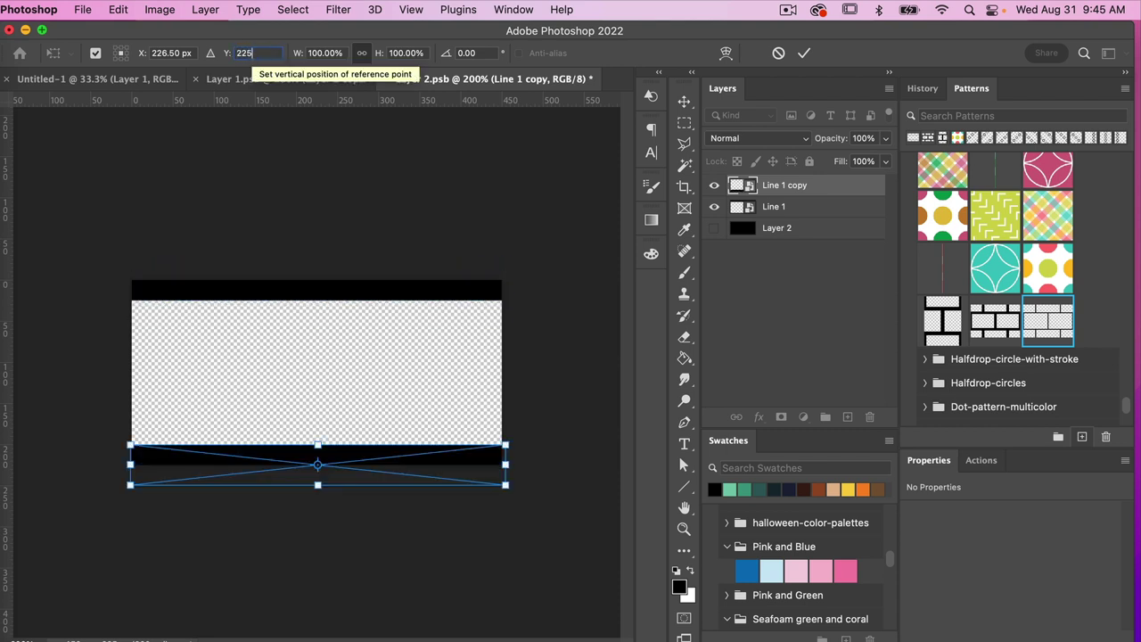
left_click(804, 54)
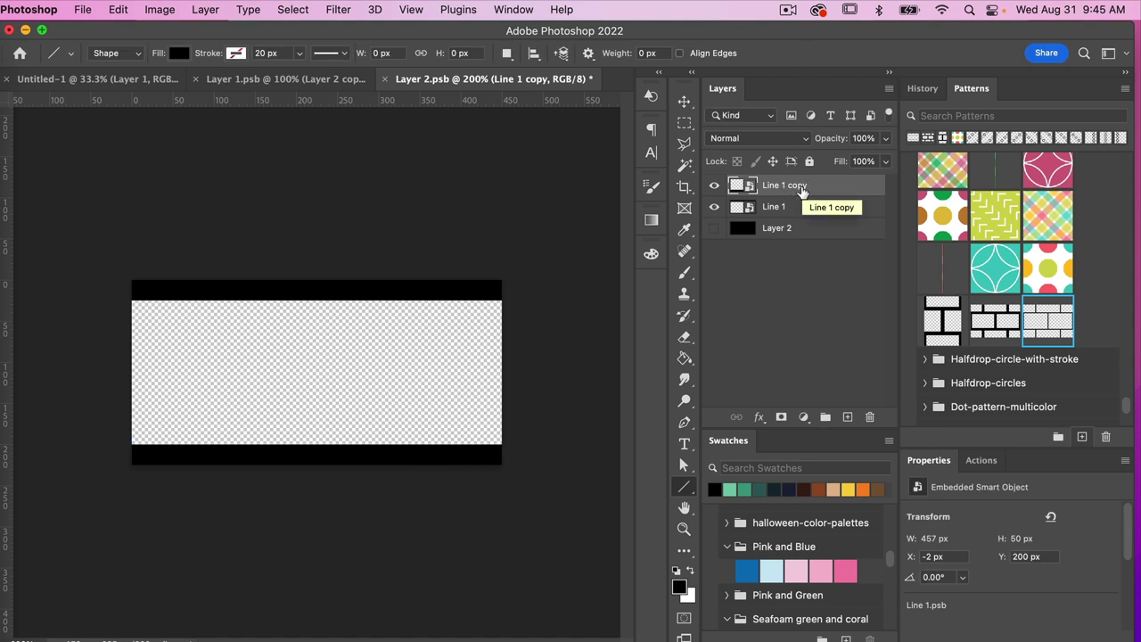
Duplicate the Line 1 copy smart object, rotate the duplicate 90°, and position its centre at X 0 px, Y 112 px.
key("super+j")
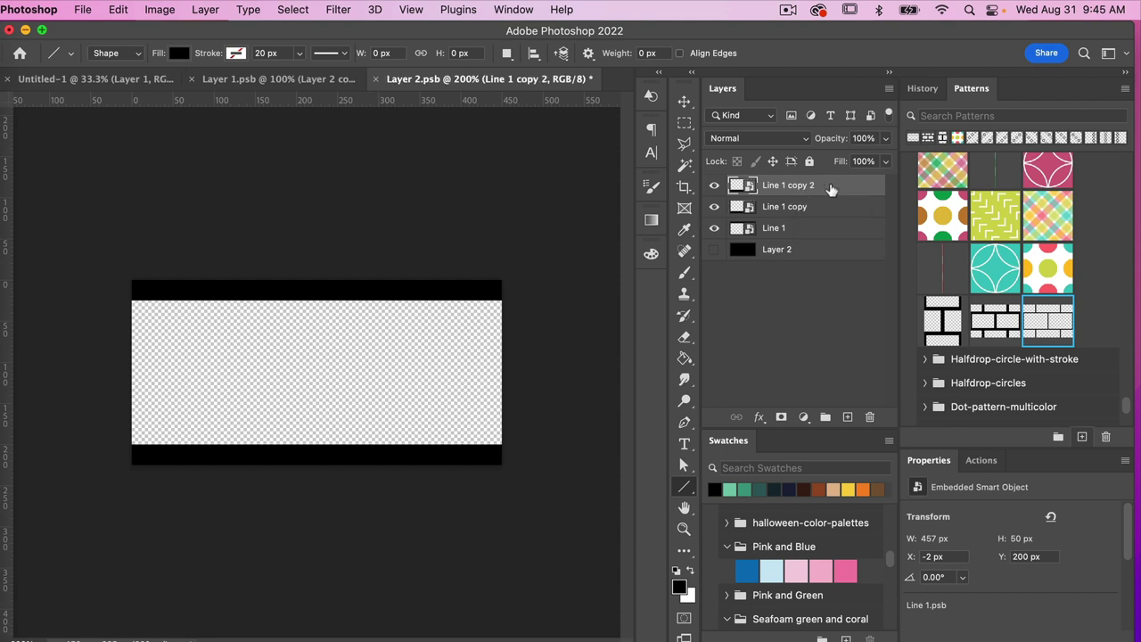
key("super+t")
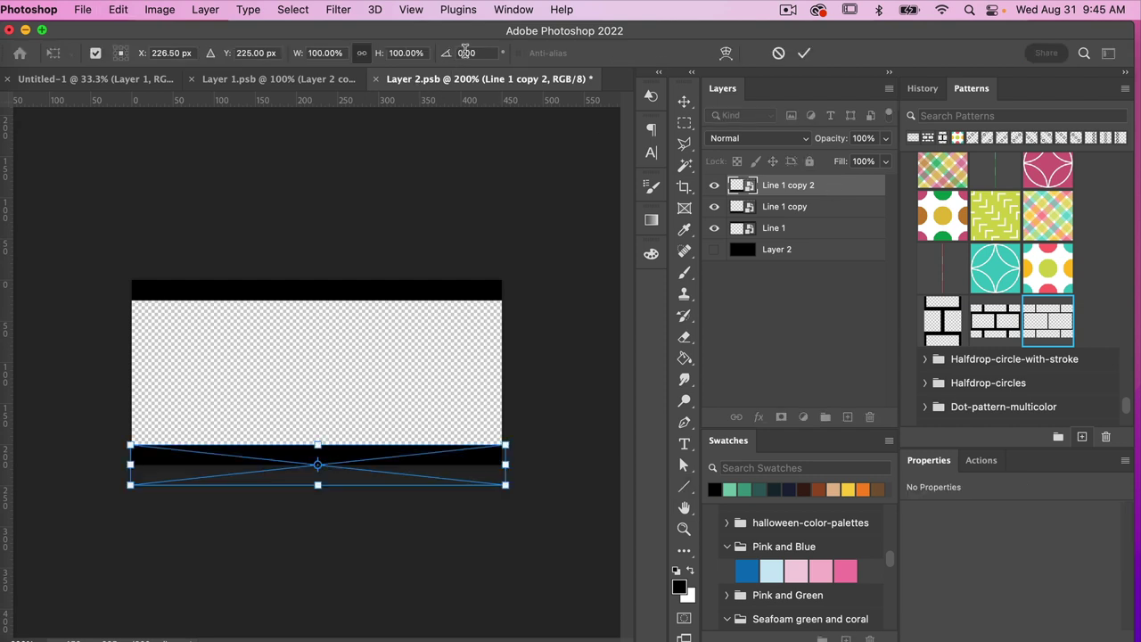
left_click(466, 53)
type("90")
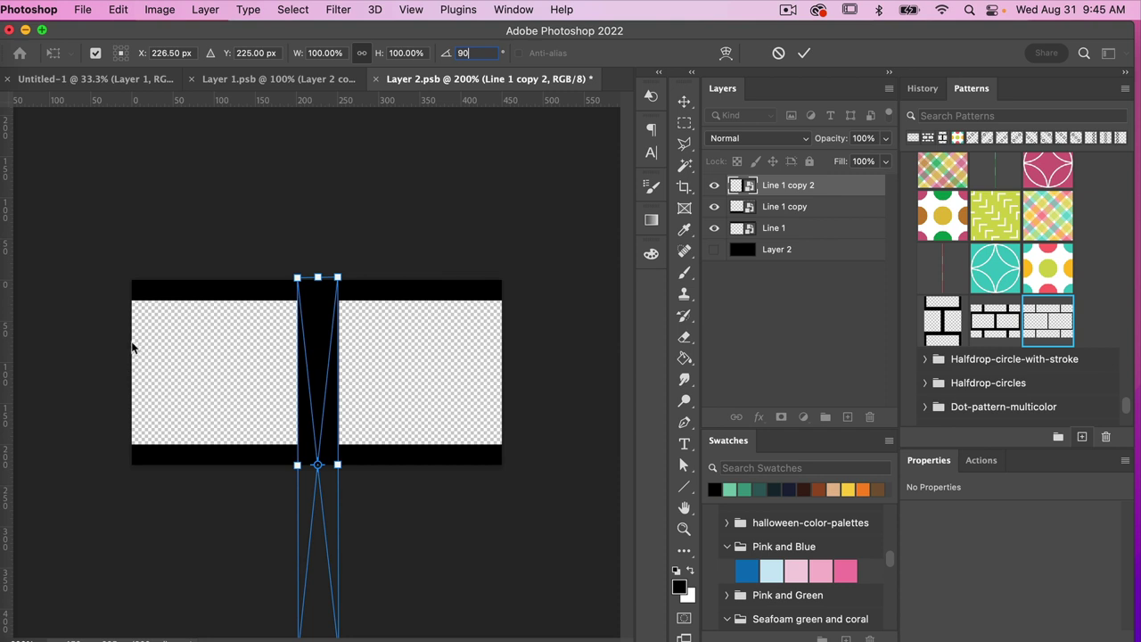
left_click(169, 53)
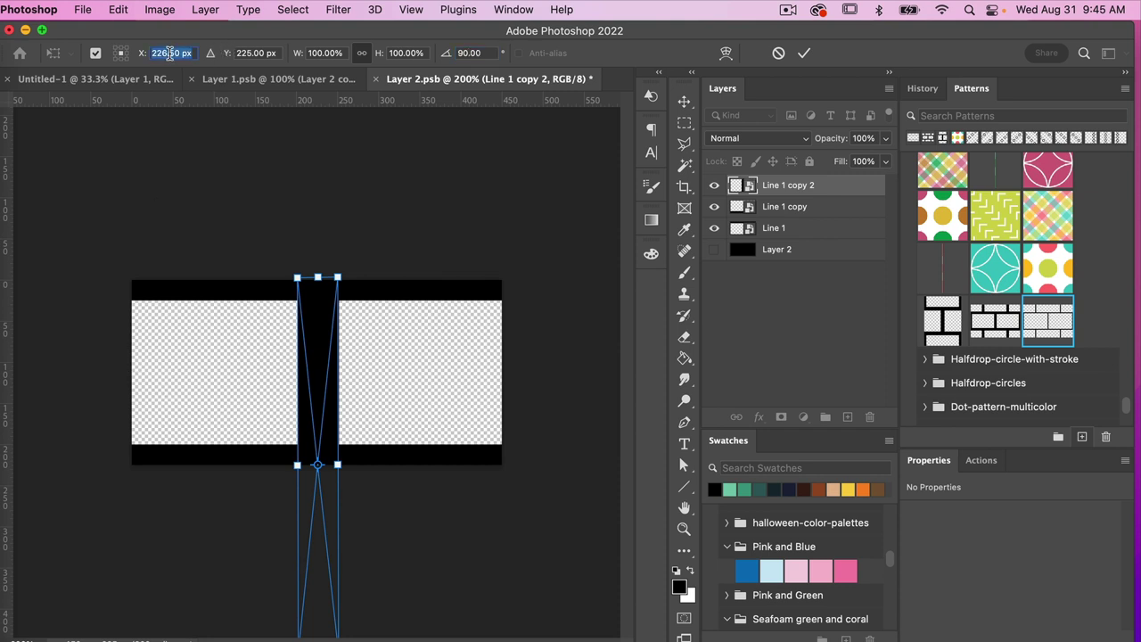
type("0")
key("Return")
left_click(255, 53)
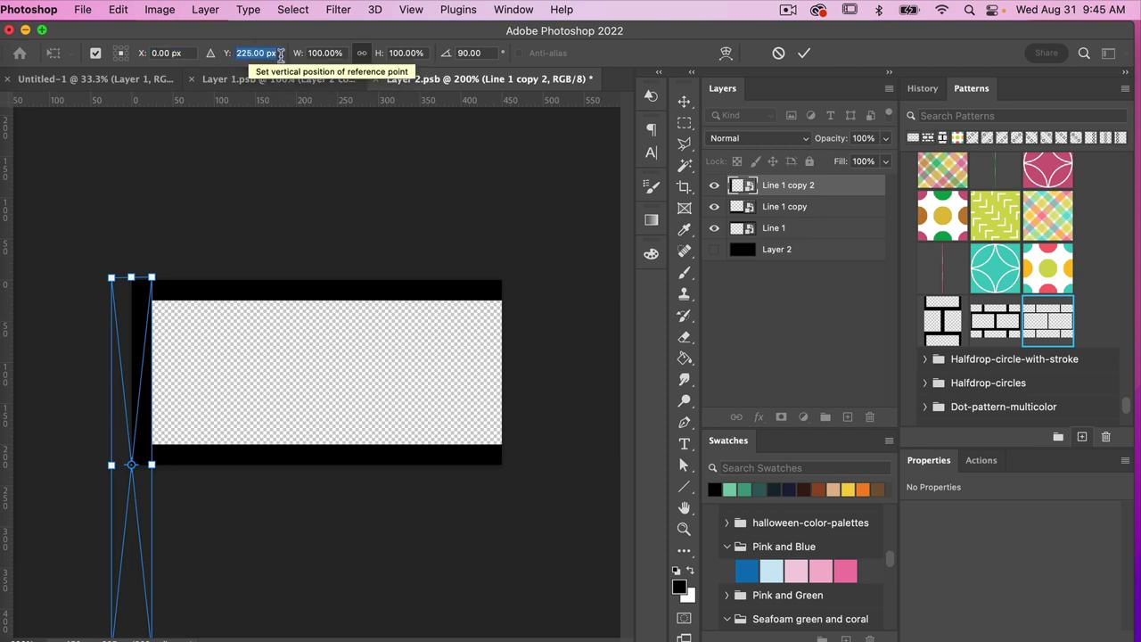
type("112")
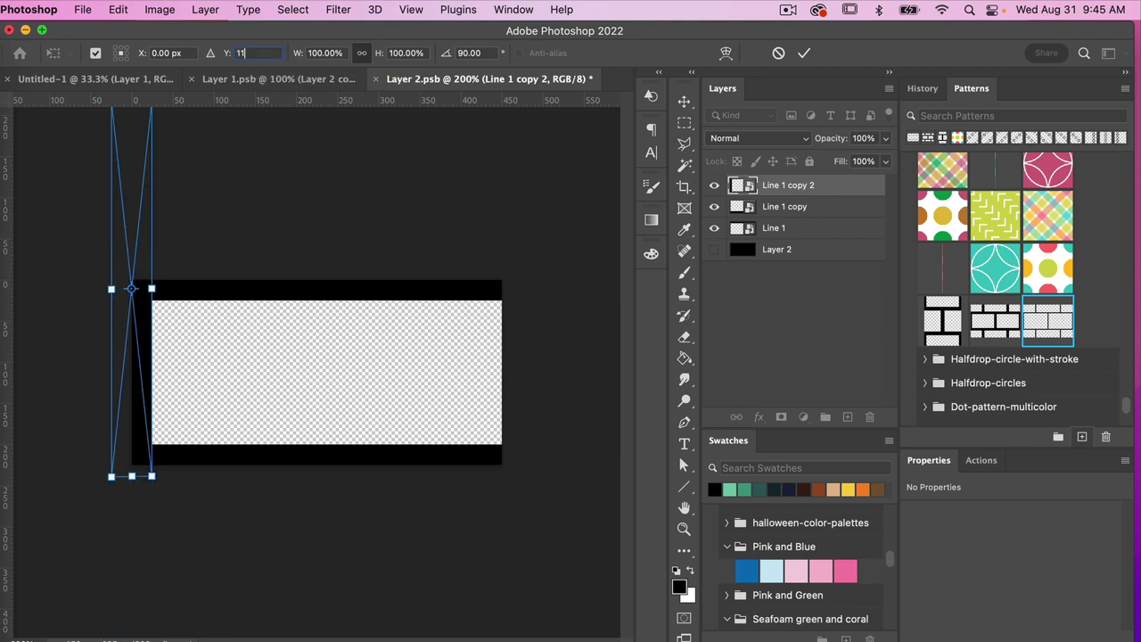
left_click(804, 55)
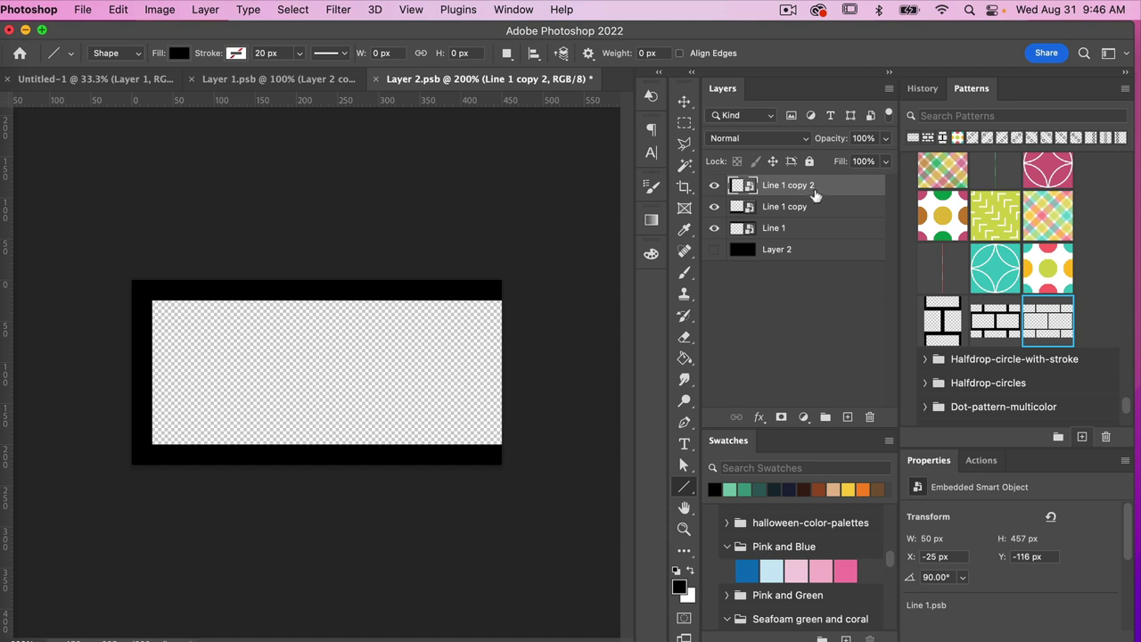
Duplicate the vertical line, position the copy's centre at X 450 px, and save and close the Layer 2 smart object.
key("super+j")
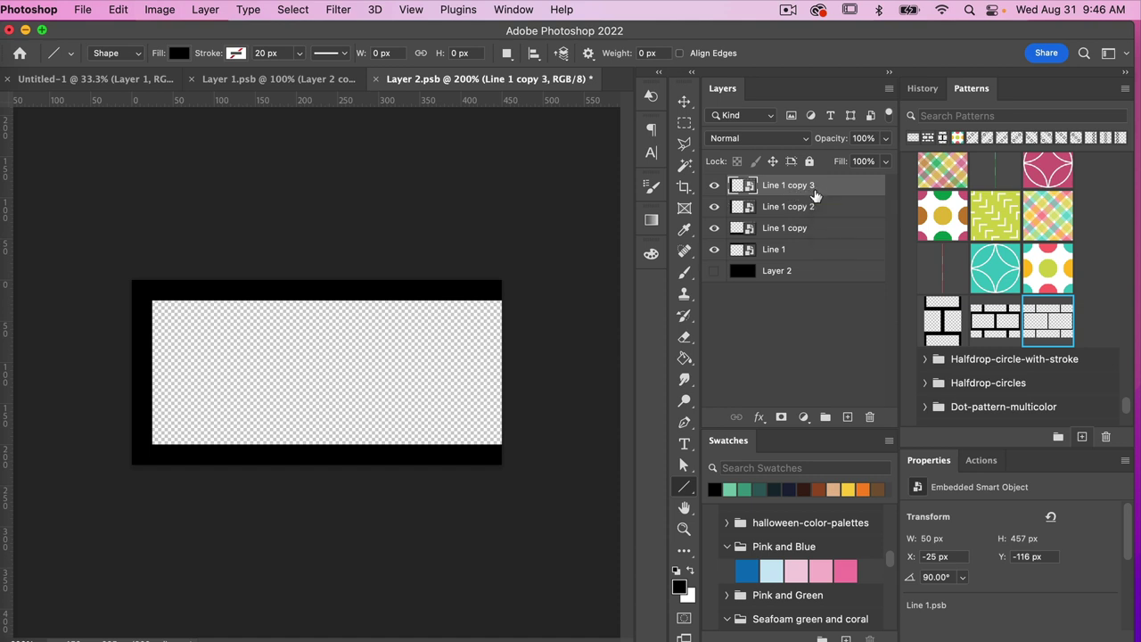
key("super+t")
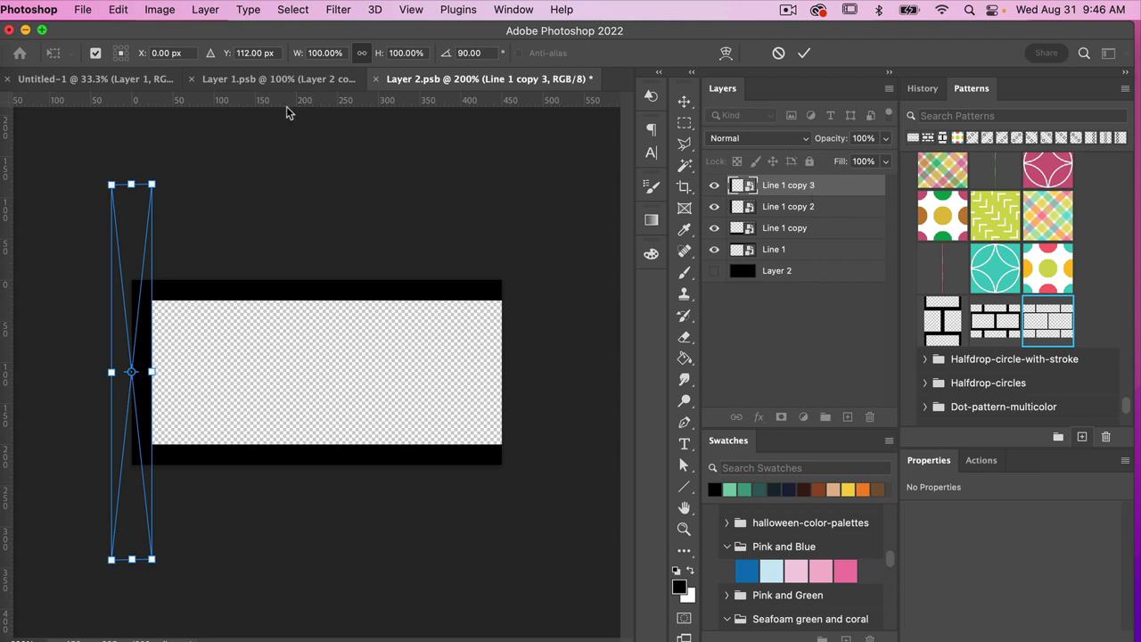
left_click(161, 52)
type("450")
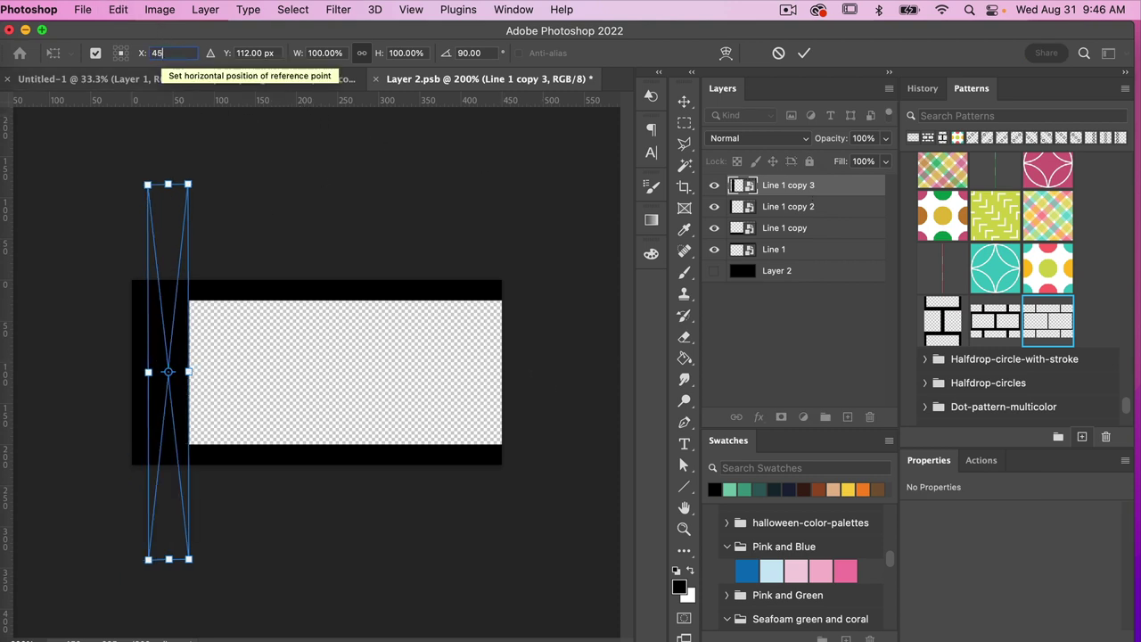
left_click(805, 56)
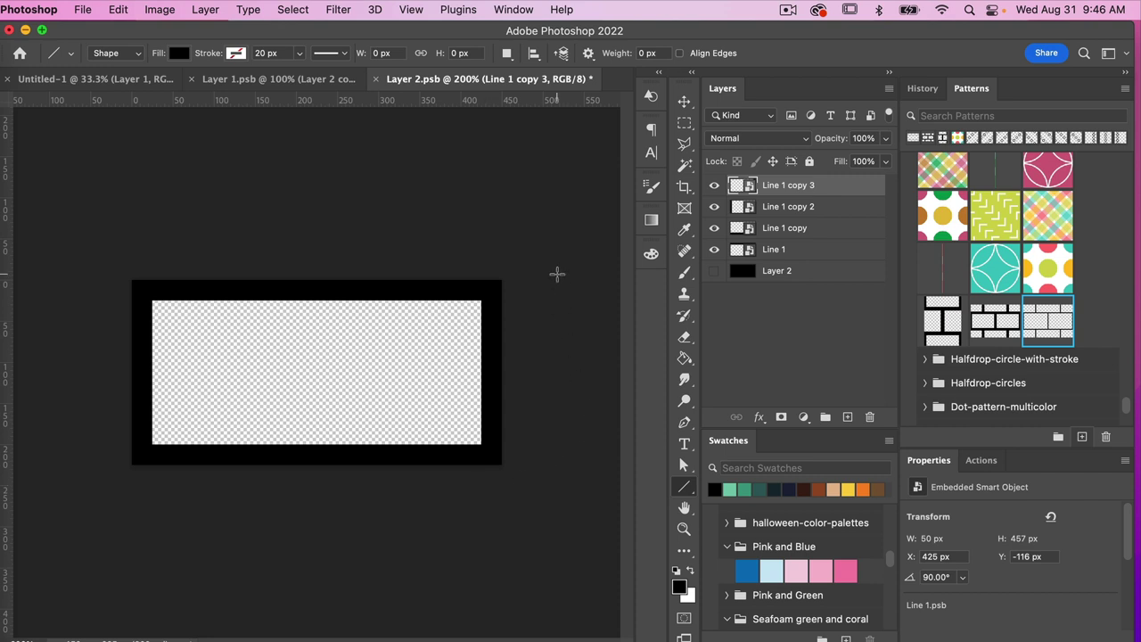
key("super+s")
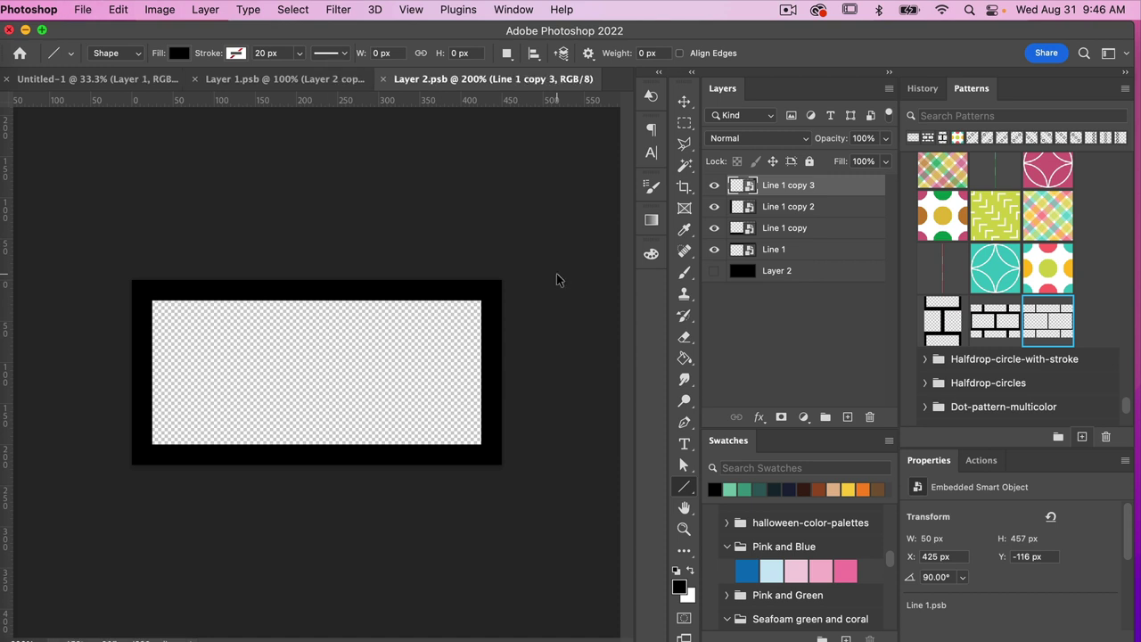
key("super+w")
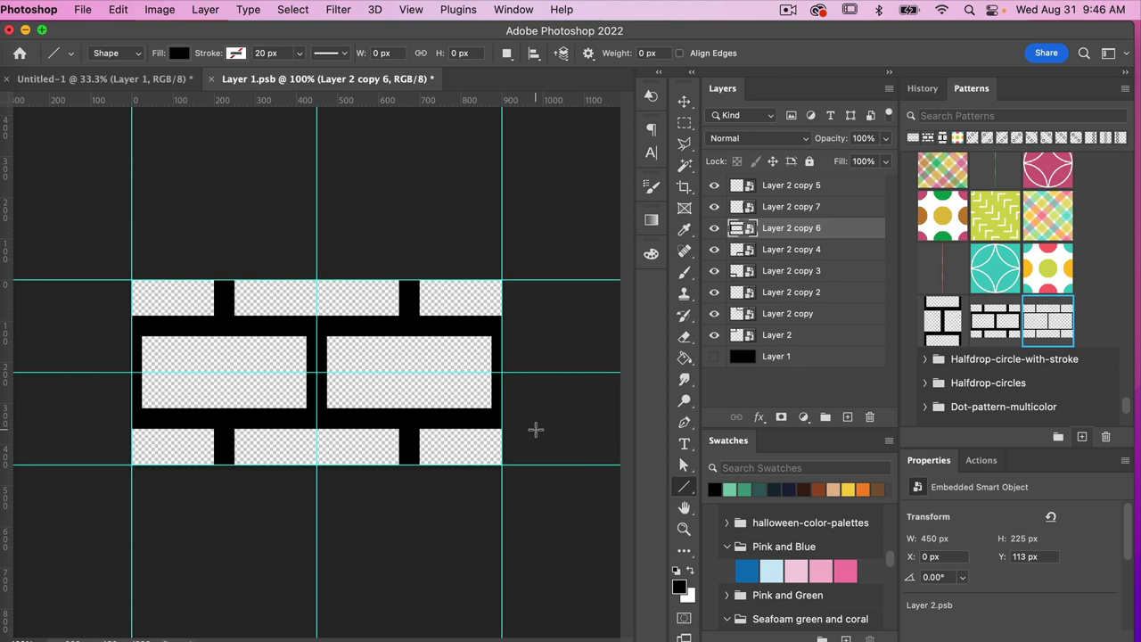
Create a new pattern named "brick" from the brick tile, and save and close the Layer 1 smart object.
left_click(120, 10)
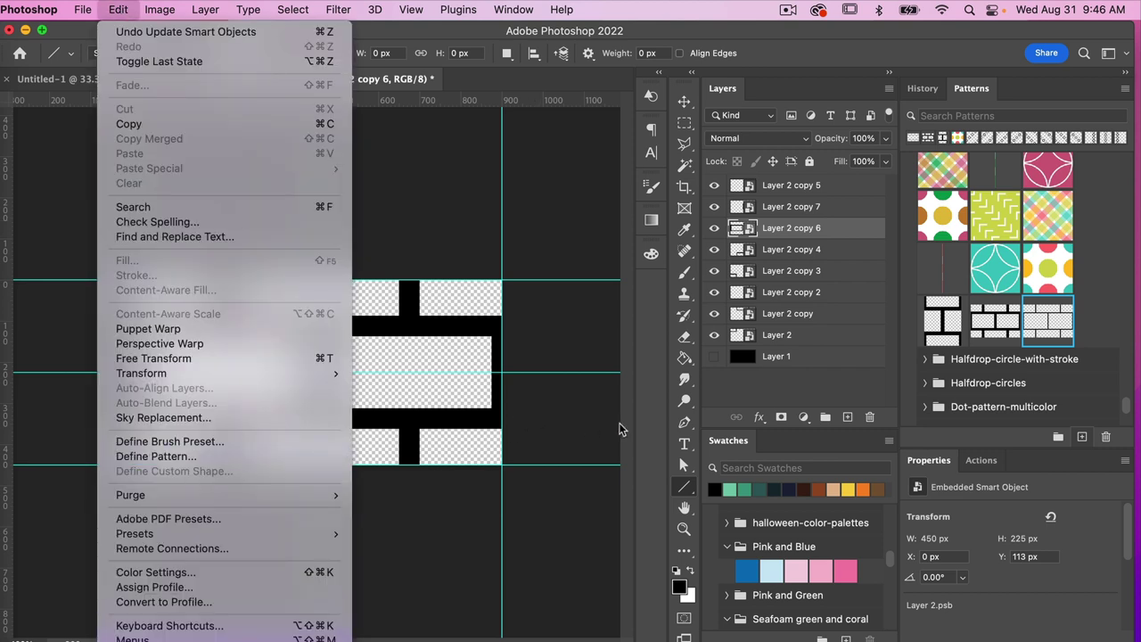
left_click(547, 414)
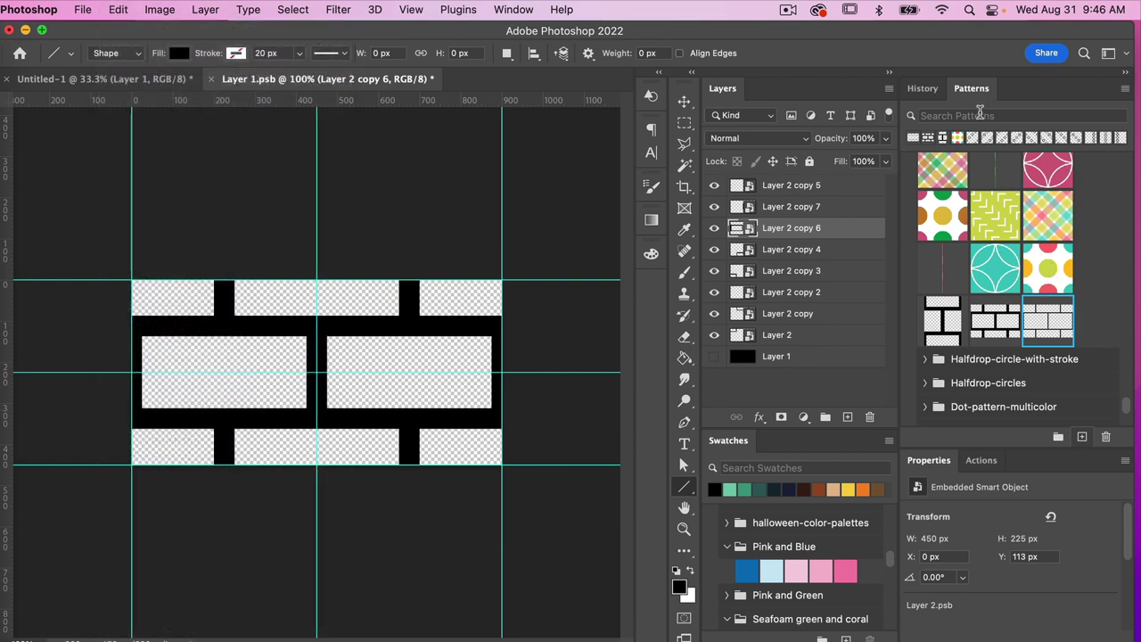
left_click(523, 11)
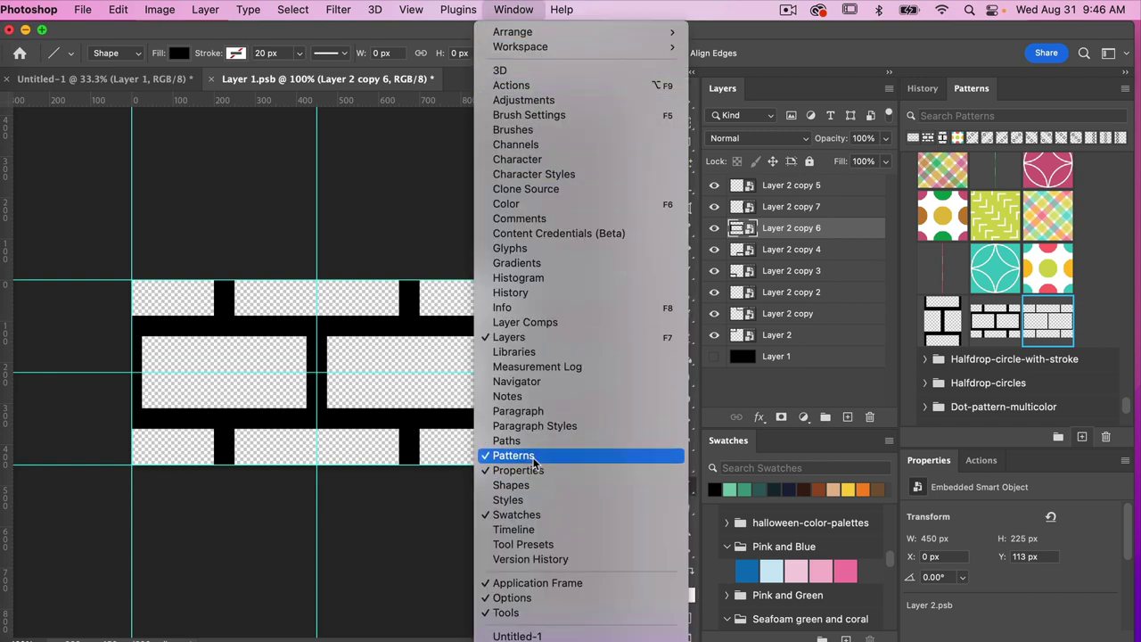
left_click(978, 87)
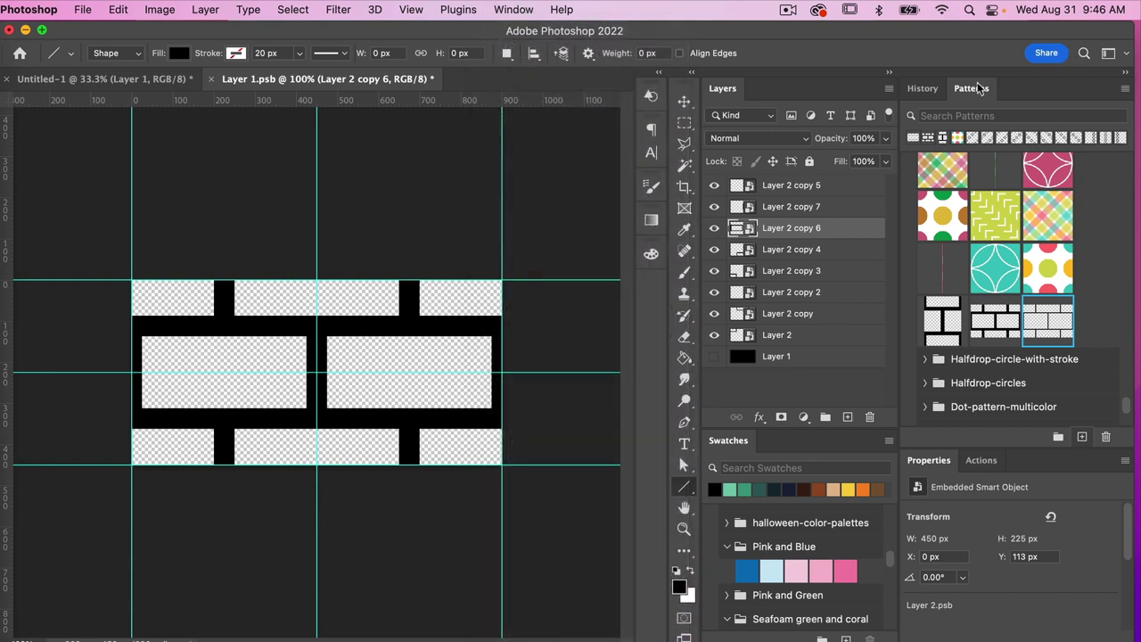
left_click(1082, 438)
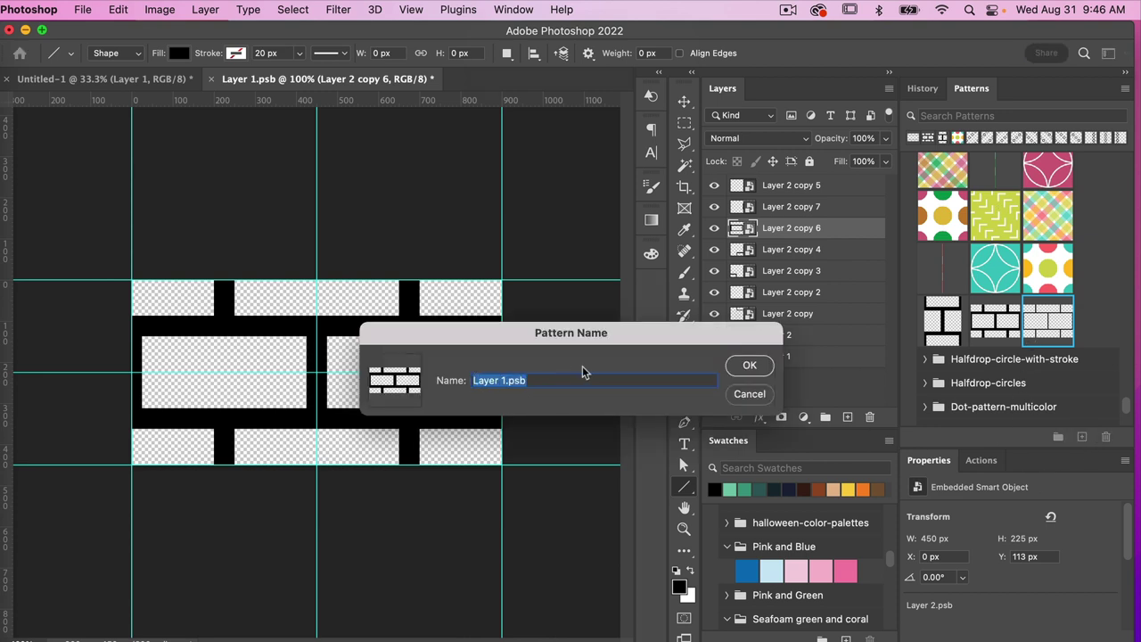
type("brick")
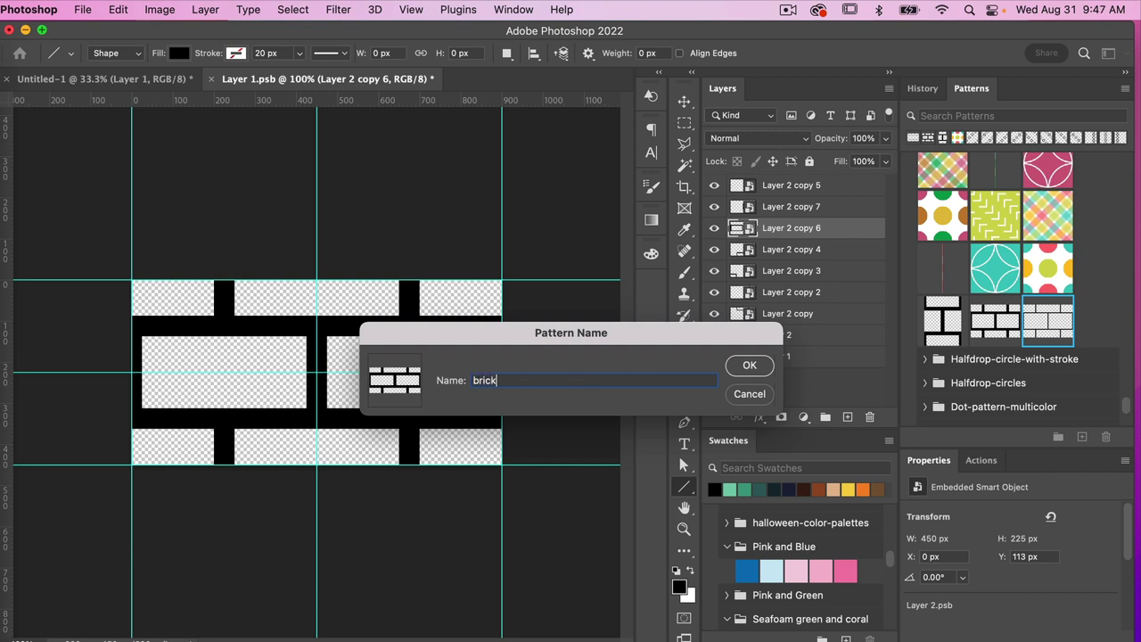
left_click(747, 367)
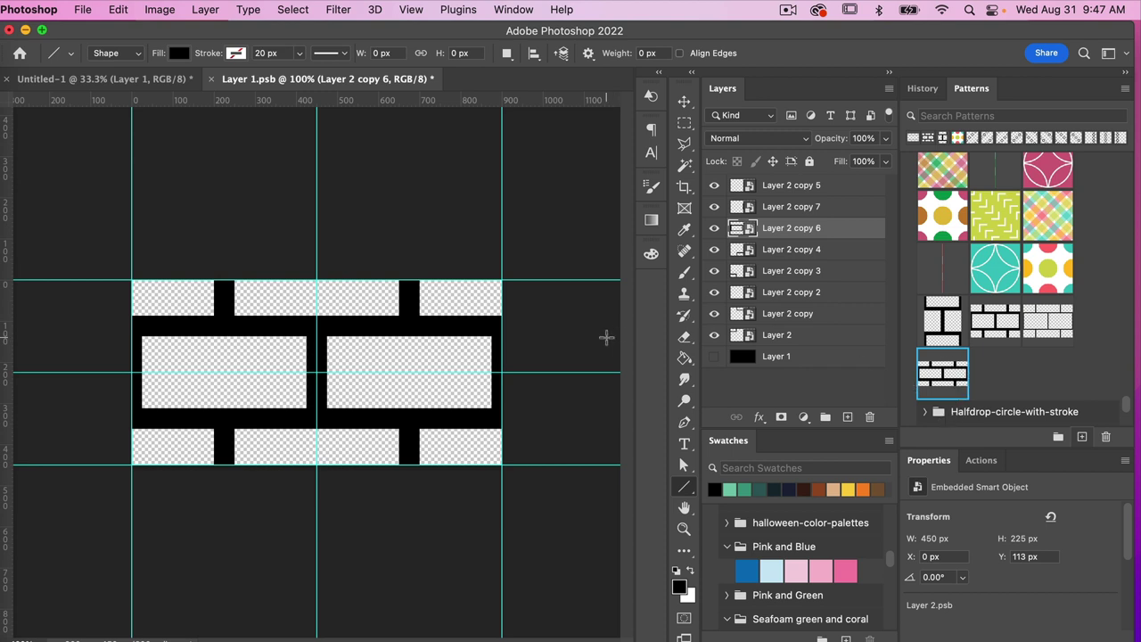
key("super+s")
key("super+w")
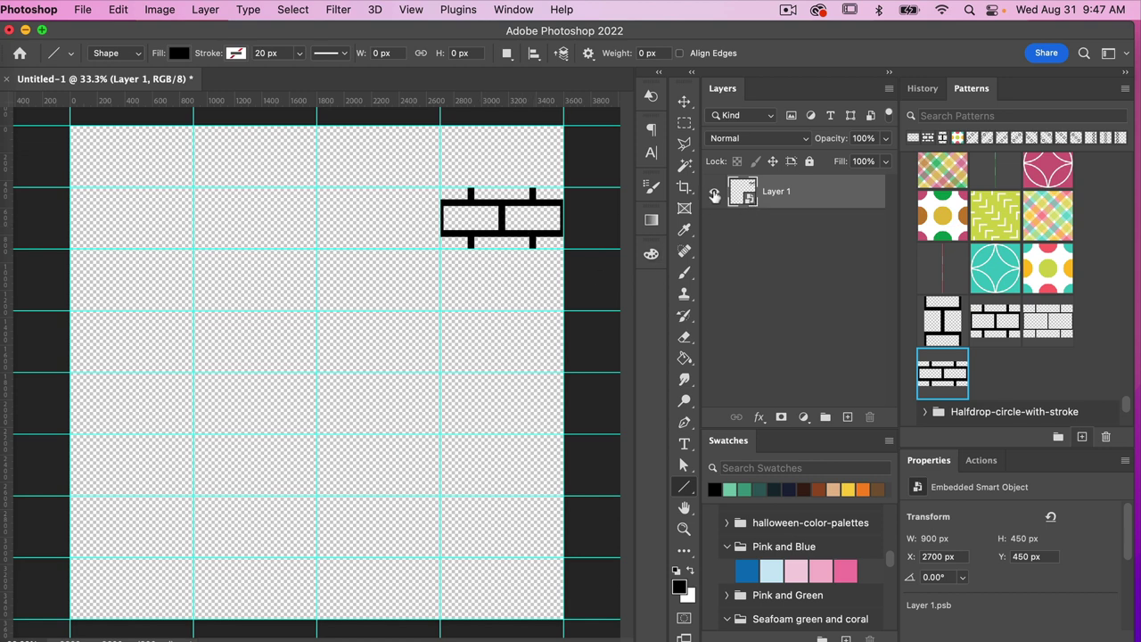
Hide Layer 1 and clear all guides from the main document.
left_click(714, 195)
left_click(411, 10)
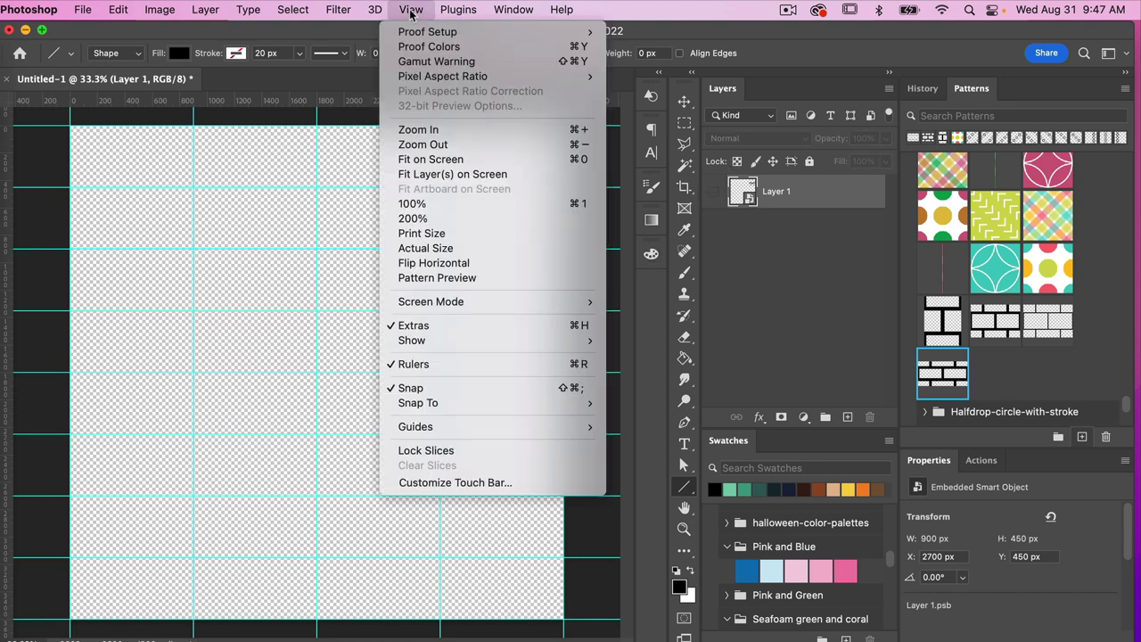
mouse_move(481, 427)
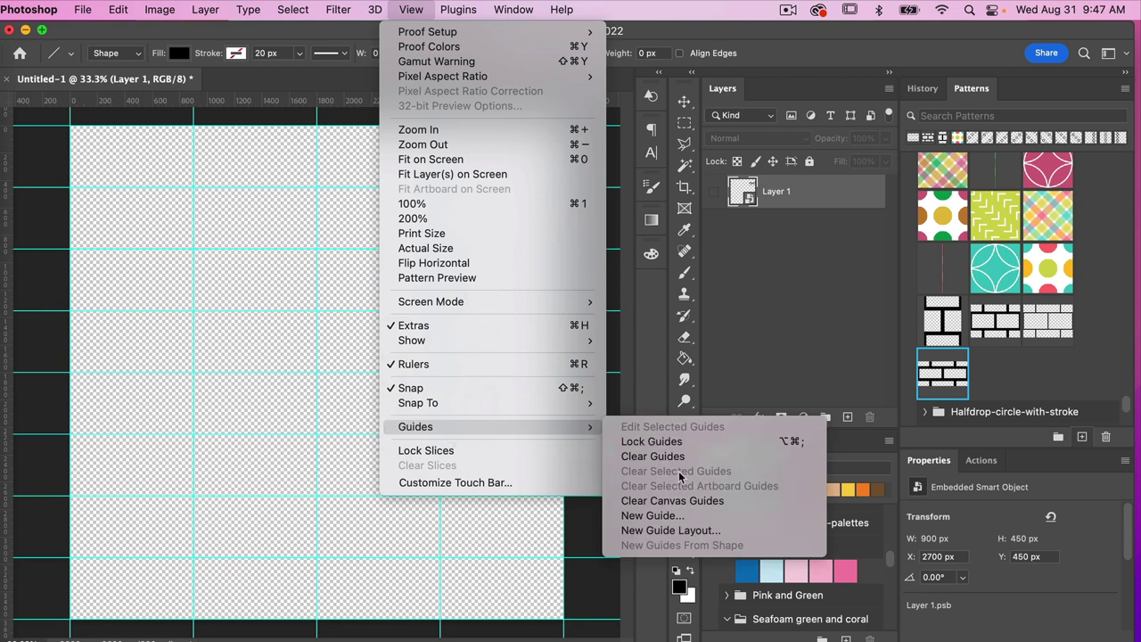
left_click(653, 456)
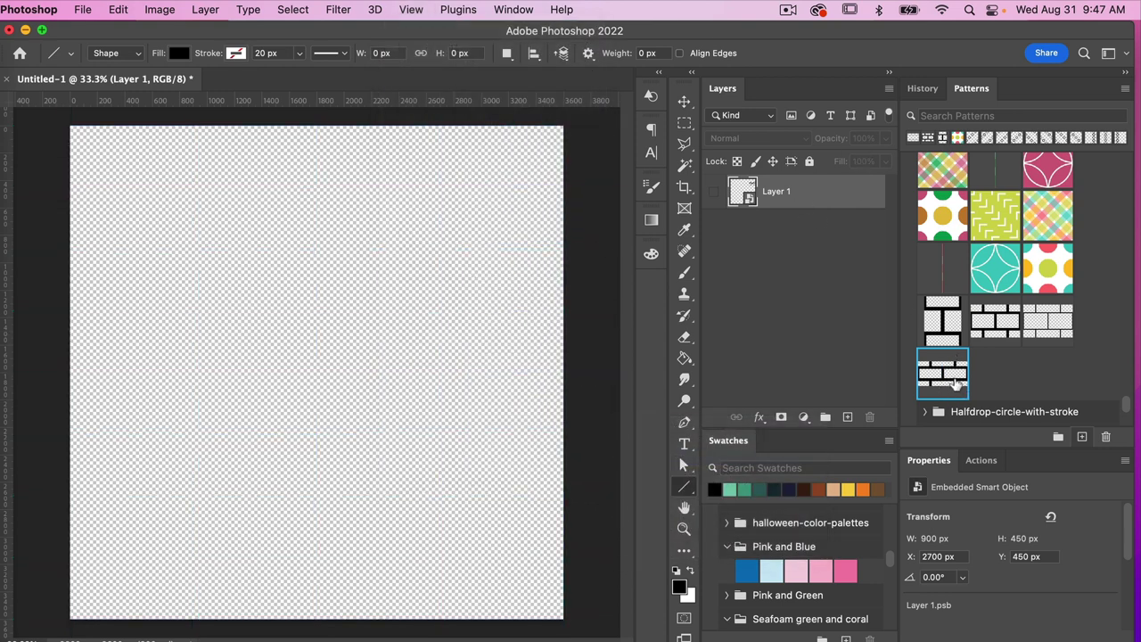
Add the new brick pattern as a fill layer above Layer 1 and release it from its clipping mask.
left_click_drag(952, 379, 798, 188)
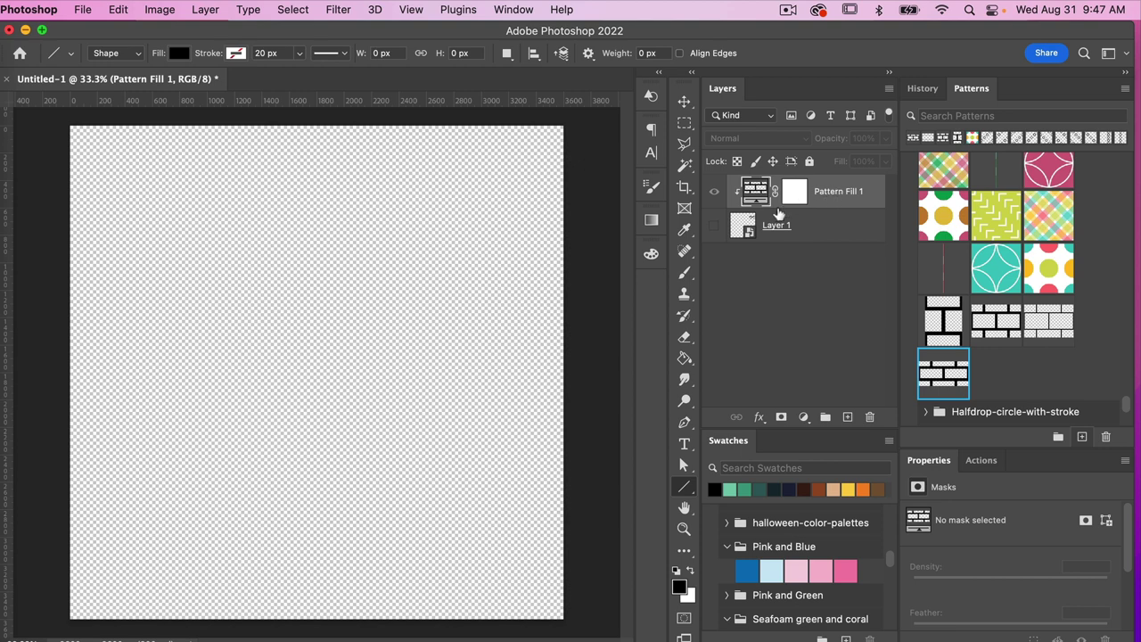
left_click_drag(776, 212, 778, 214)
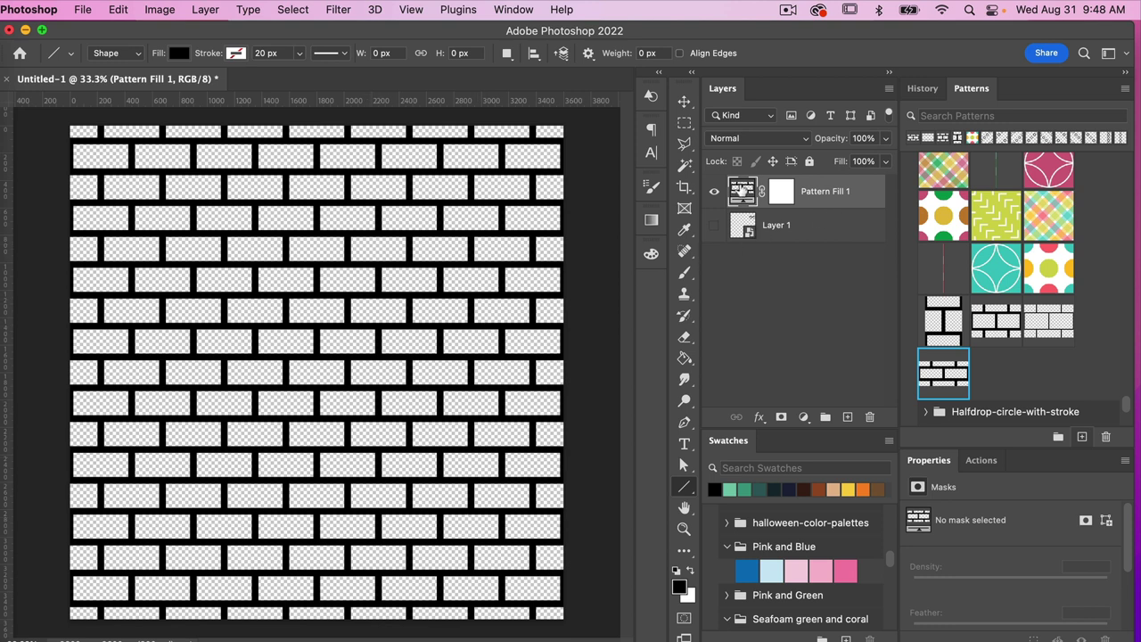
Try the pattern fill at 50% scale, and set the scale back to 100%.
double_click(742, 191)
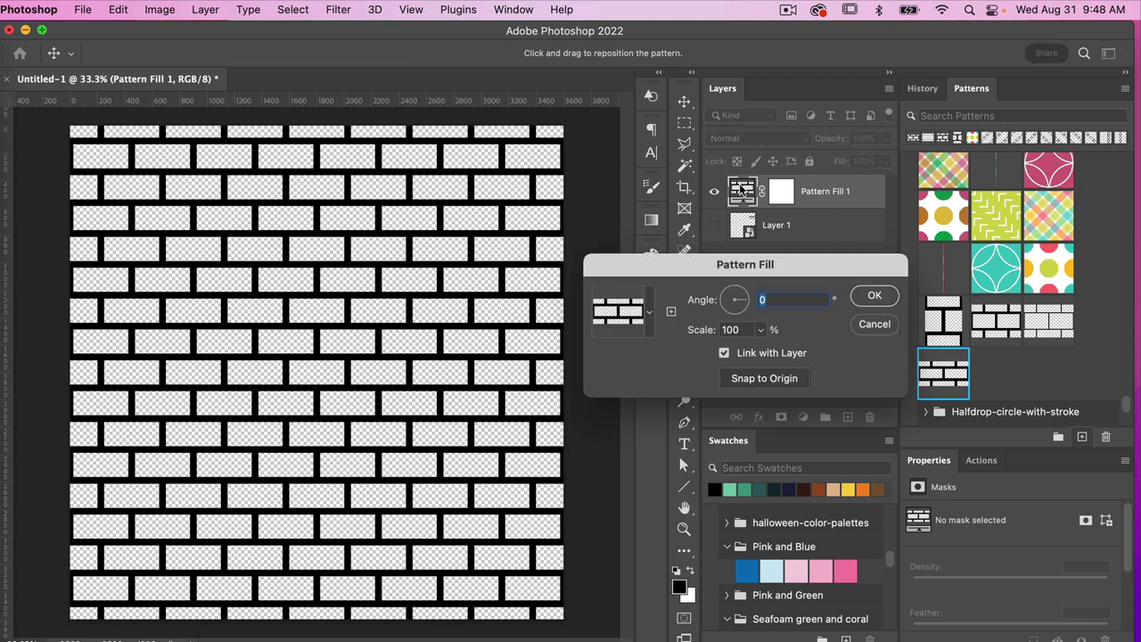
double_click(745, 328)
type("50")
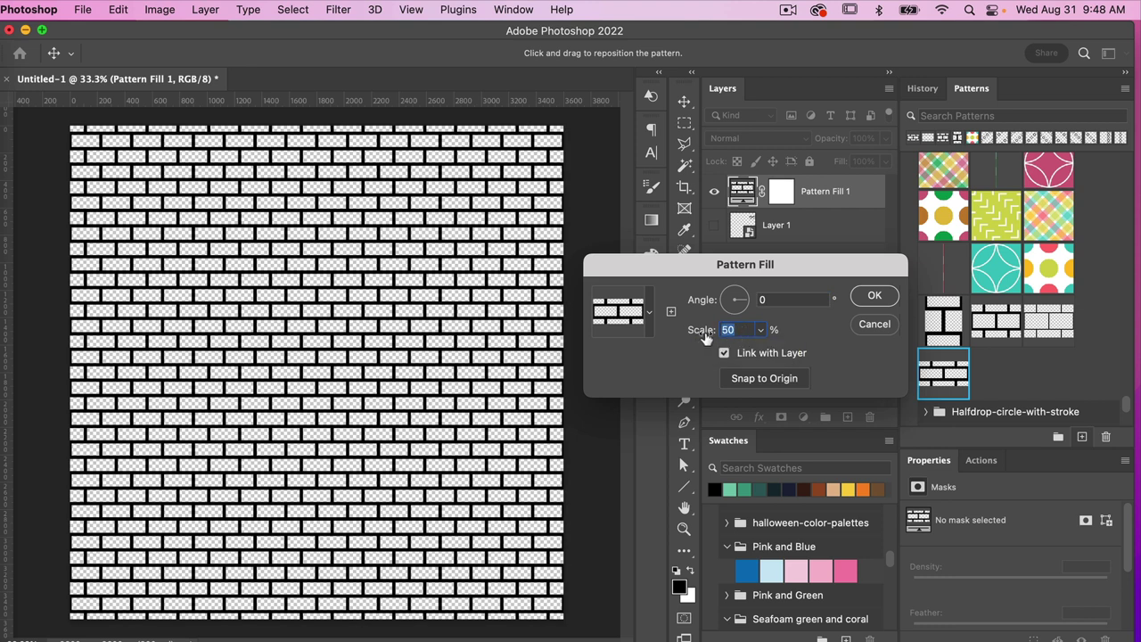
type("100")
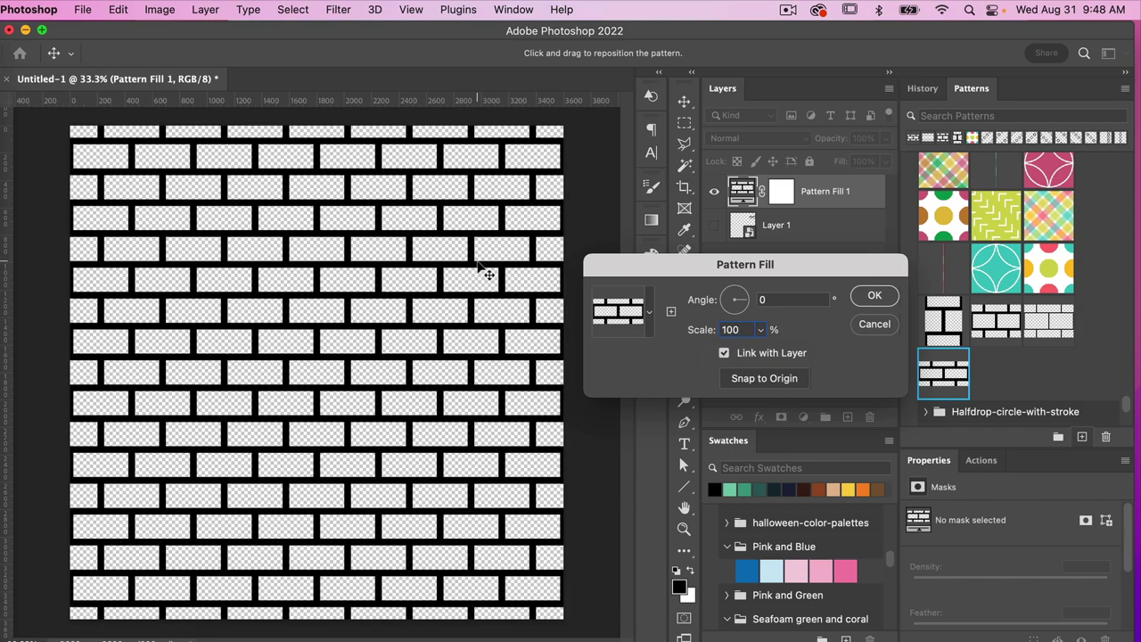
Shift the pattern fill freehand on the canvas, snap it back to the origin, and accept the fill settings.
mouse_move(479, 265)
left_mouse_down()
mouse_move(446, 267)
mouse_move(427, 240)
mouse_move(484, 247)
mouse_move(491, 294)
mouse_move(494, 275)
left_mouse_up()
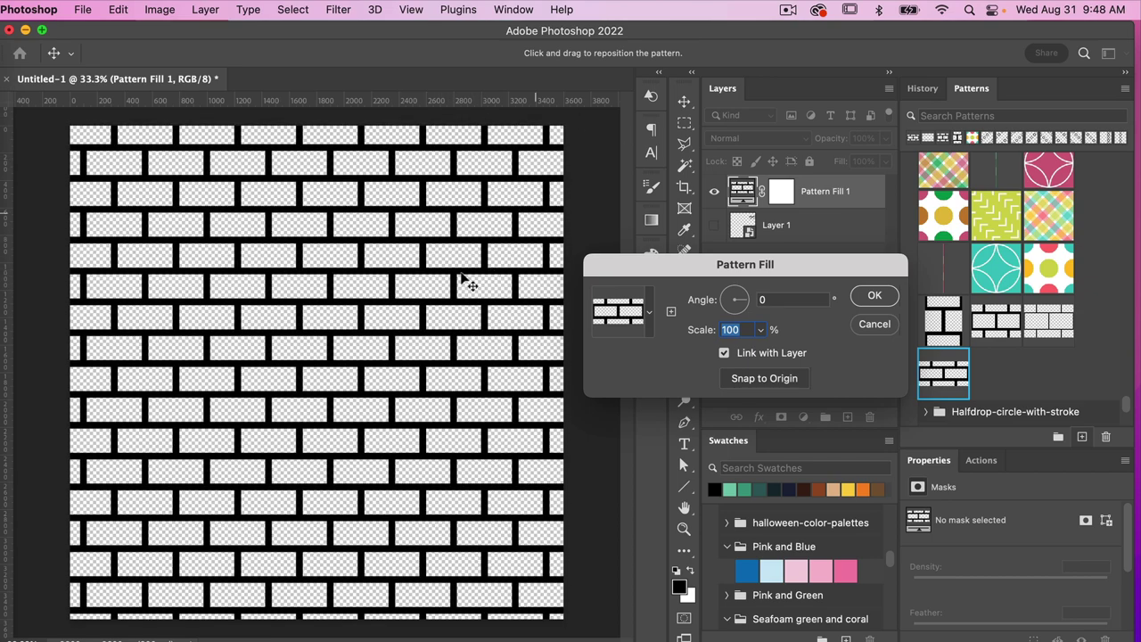
left_click_drag(446, 401, 446, 391)
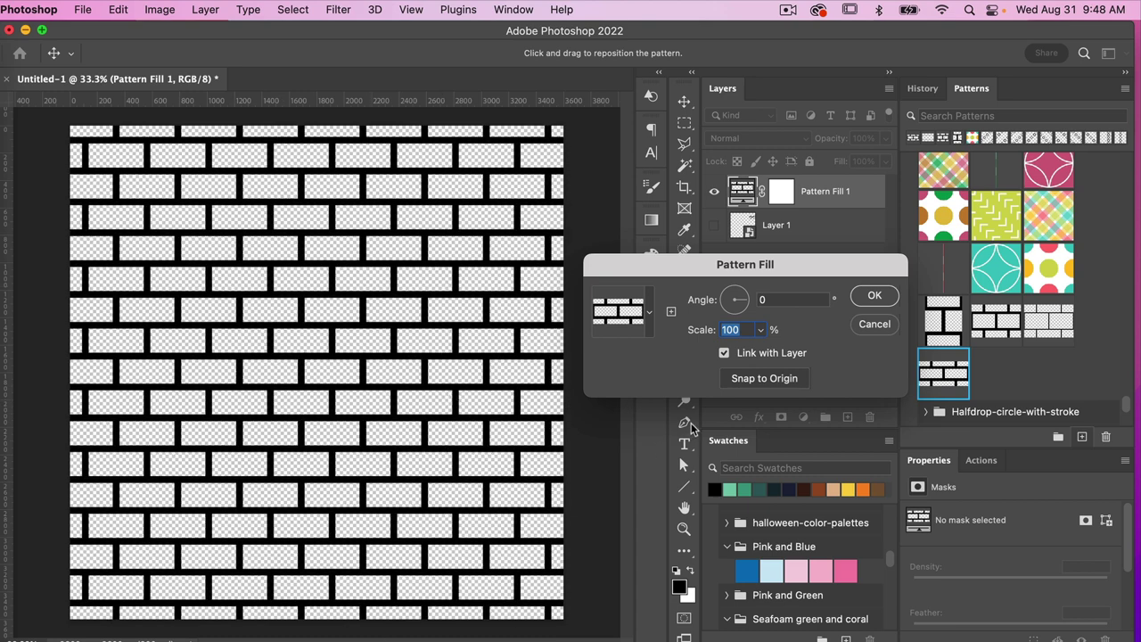
left_click(765, 378)
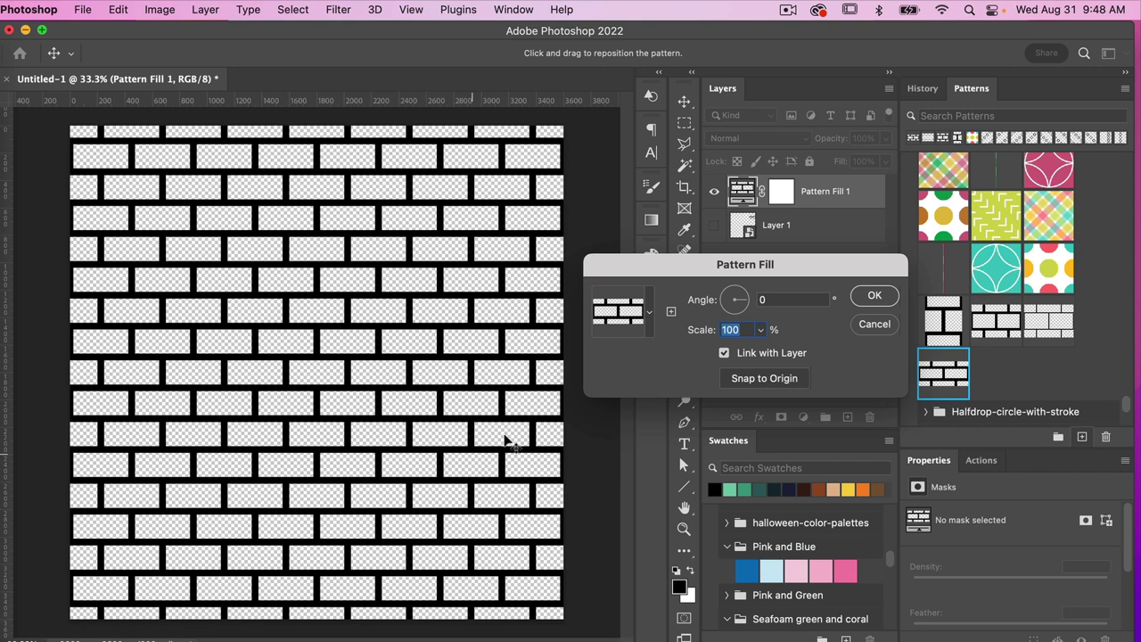
left_click(872, 298)
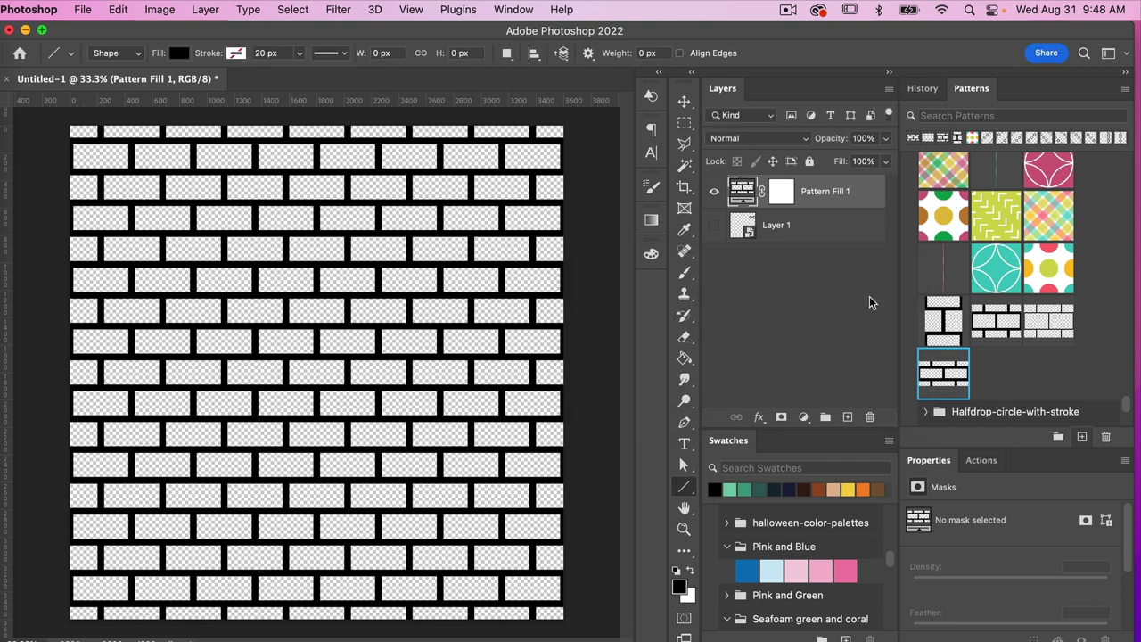
Add a white solid color fill layer and place it beneath the Pattern Fill 1 layer.
left_click(803, 417)
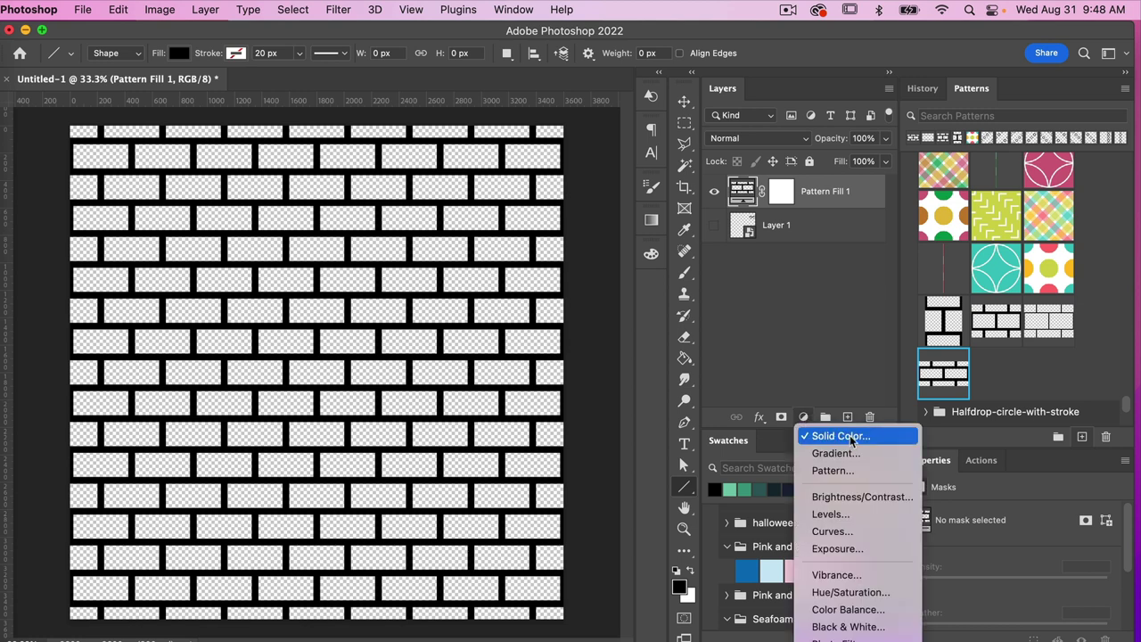
left_click(881, 438)
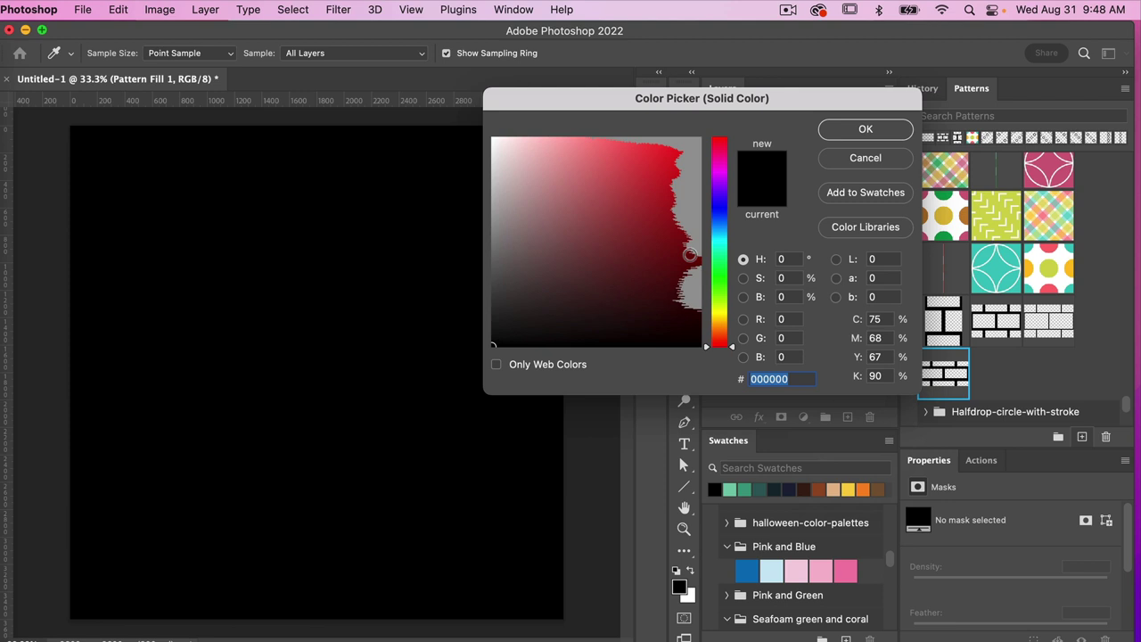
type("ffffff")
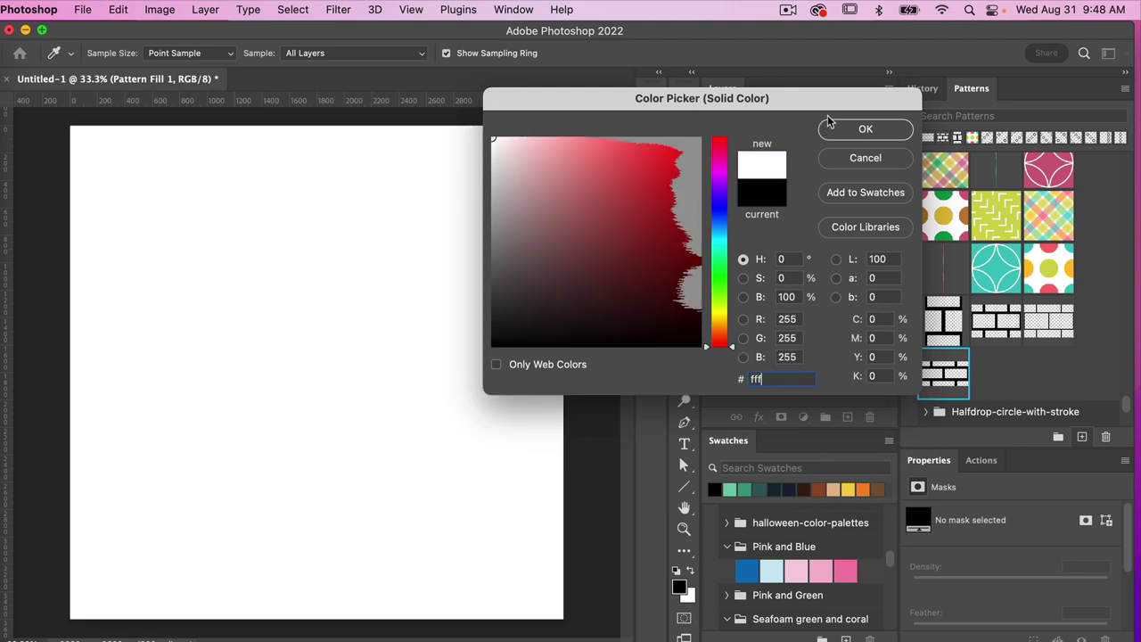
left_click(854, 127)
left_click_drag(822, 194, 819, 237)
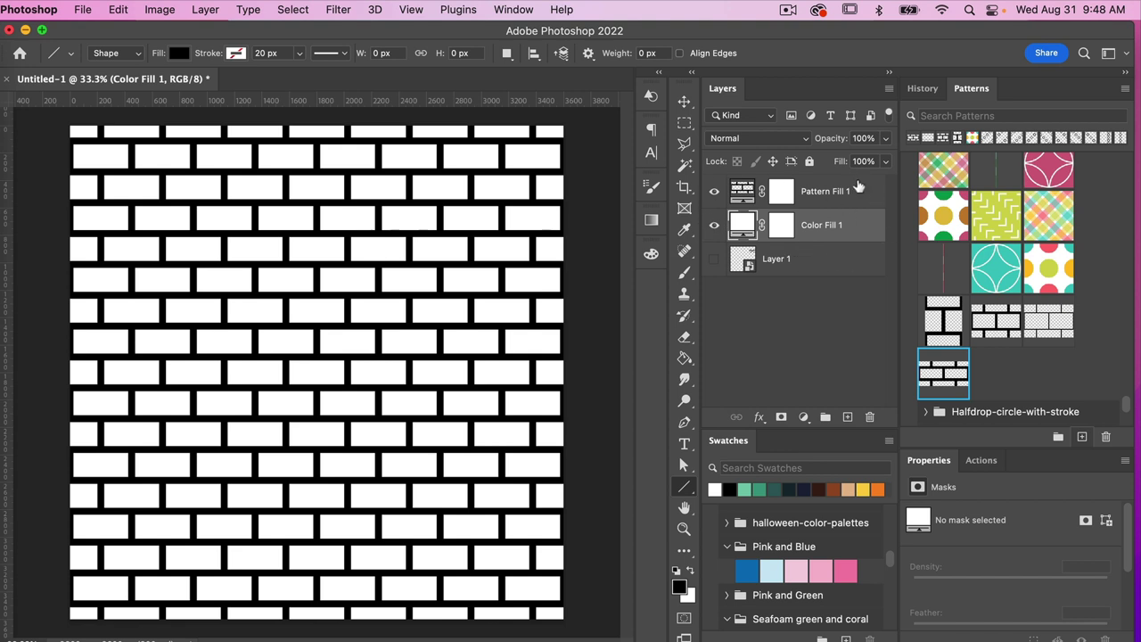
Duplicate the white Color Fill 1 layer and move the copy above Pattern Fill 1.
left_click(841, 198)
left_click(818, 229)
key("super+j")
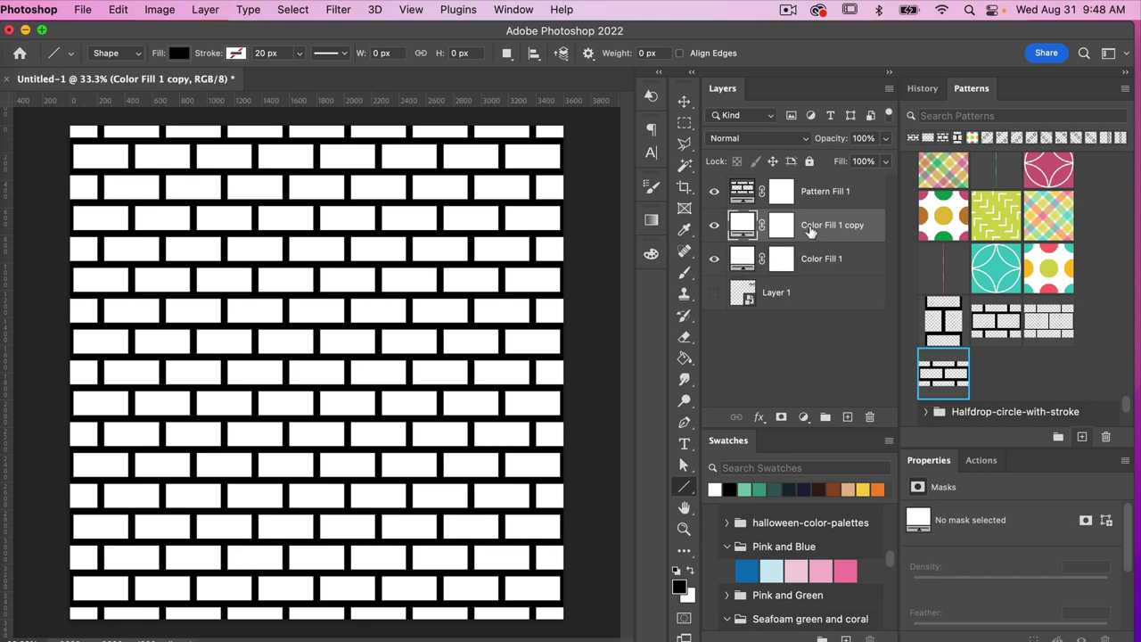
left_click_drag(809, 230, 812, 186)
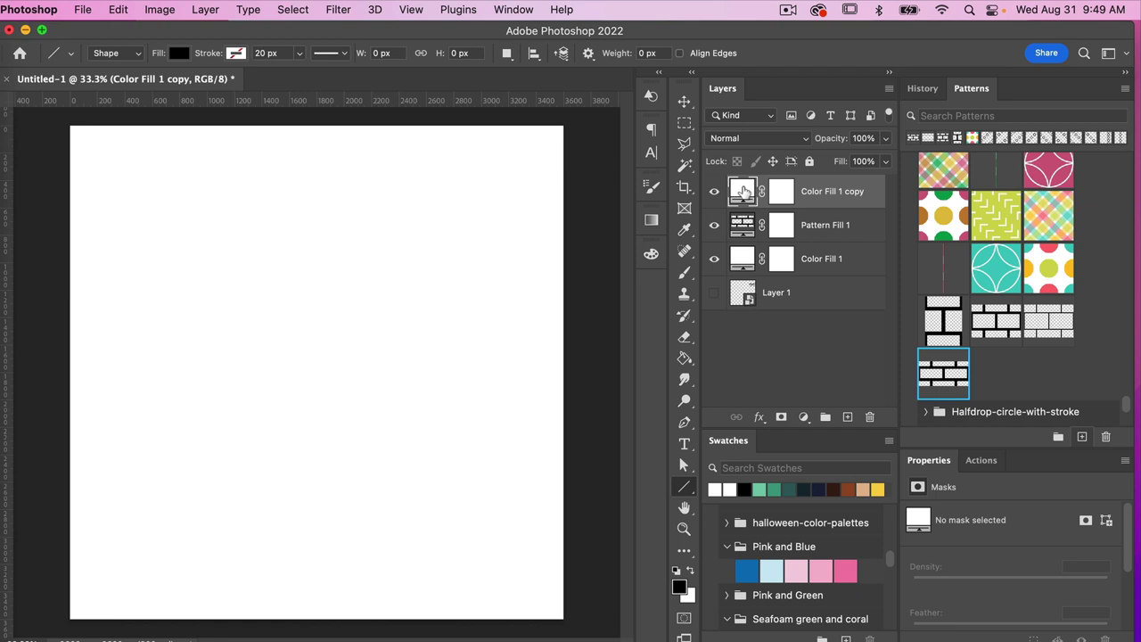
Set the duplicated color fill to black (000) and clip it to the Pattern Fill 1 layer.
double_click(744, 191)
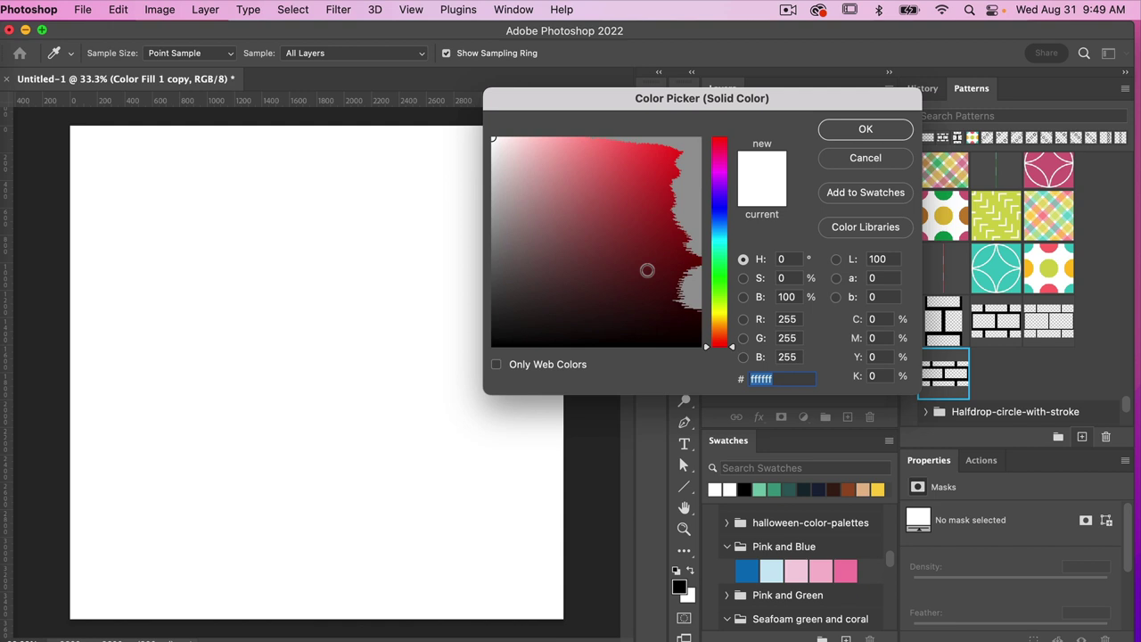
type("000")
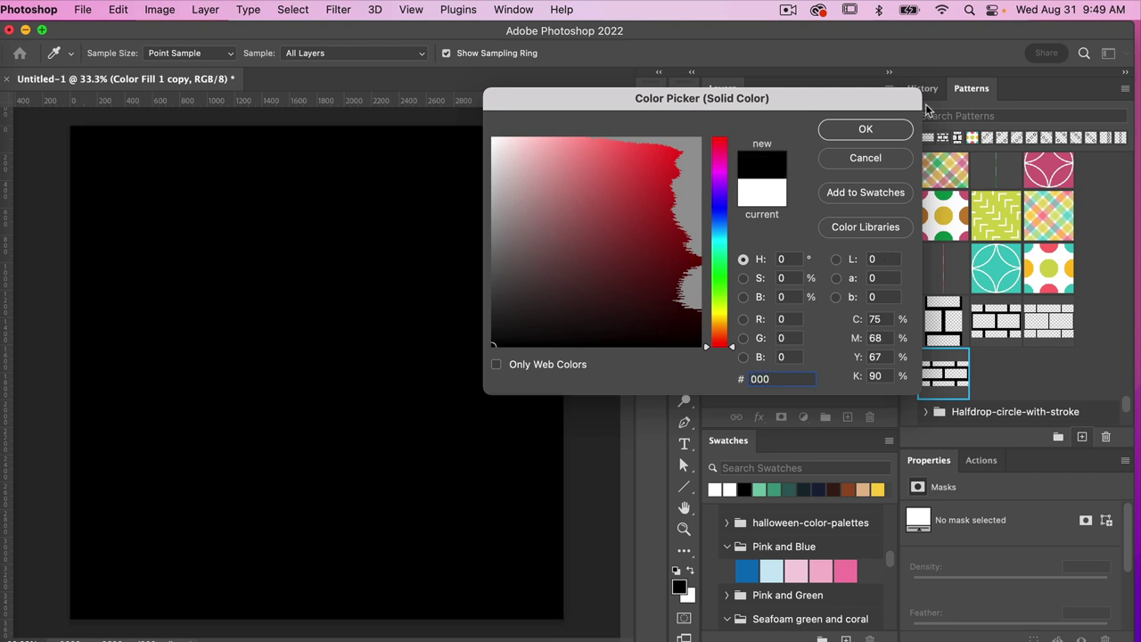
left_click(885, 130)
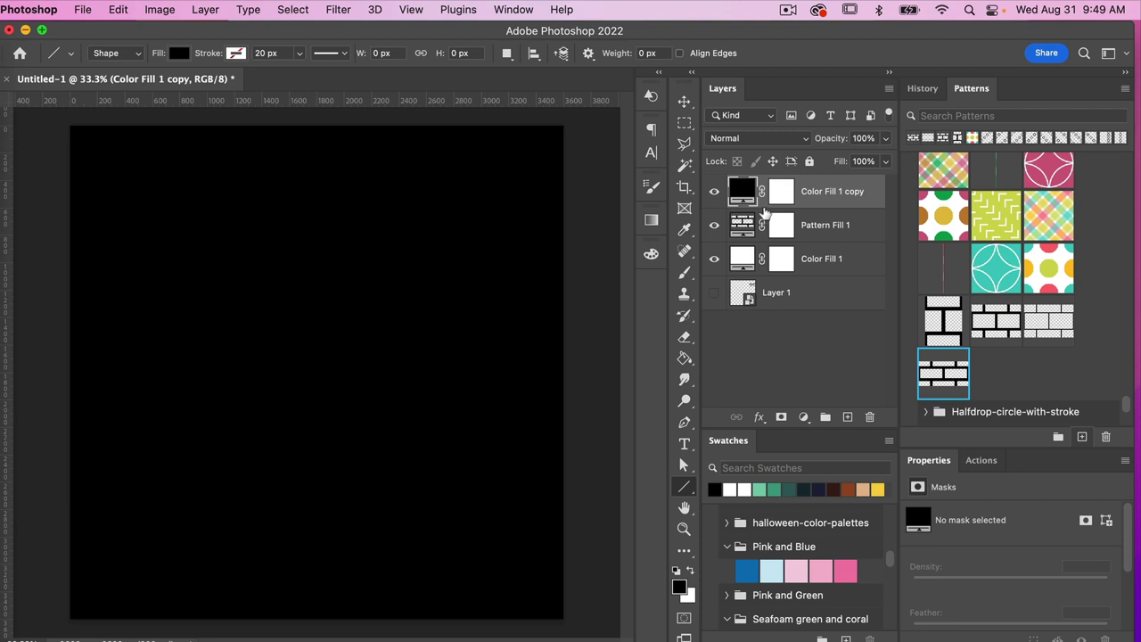
left_click(764, 207, "alt")
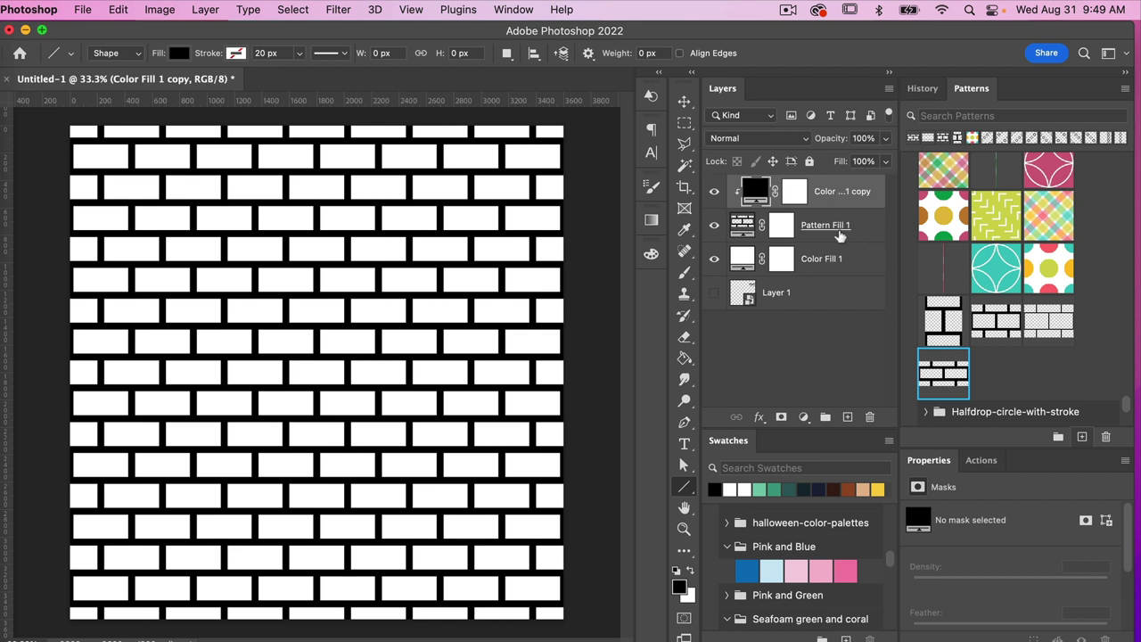
Recolor the background fill medium seafoam green and the clipped line fill light mint, using the Seafoam green and coral swatches.
left_click(822, 256)
scroll(807, 532, "down", 3)
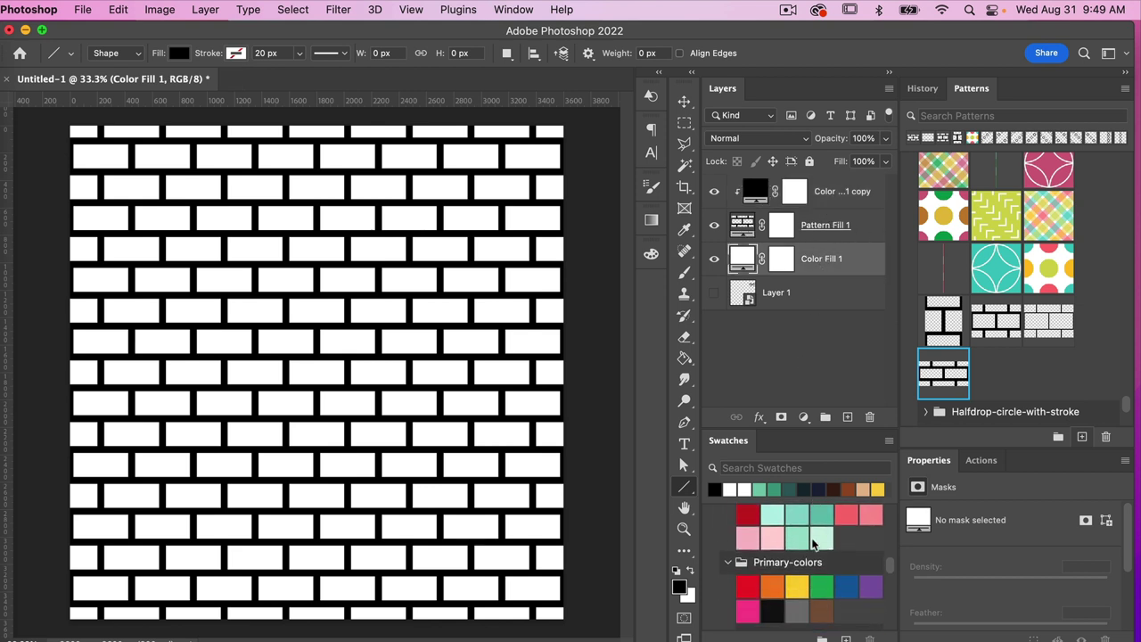
scroll(807, 532, "up", 1)
left_click(822, 531)
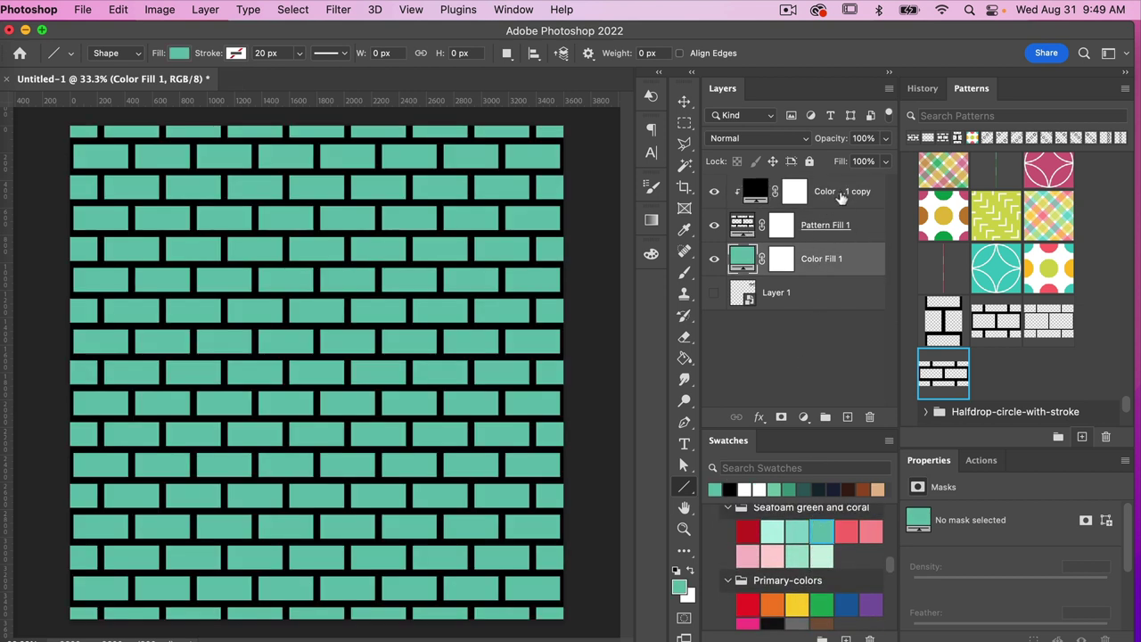
left_click(842, 192)
left_click(770, 530)
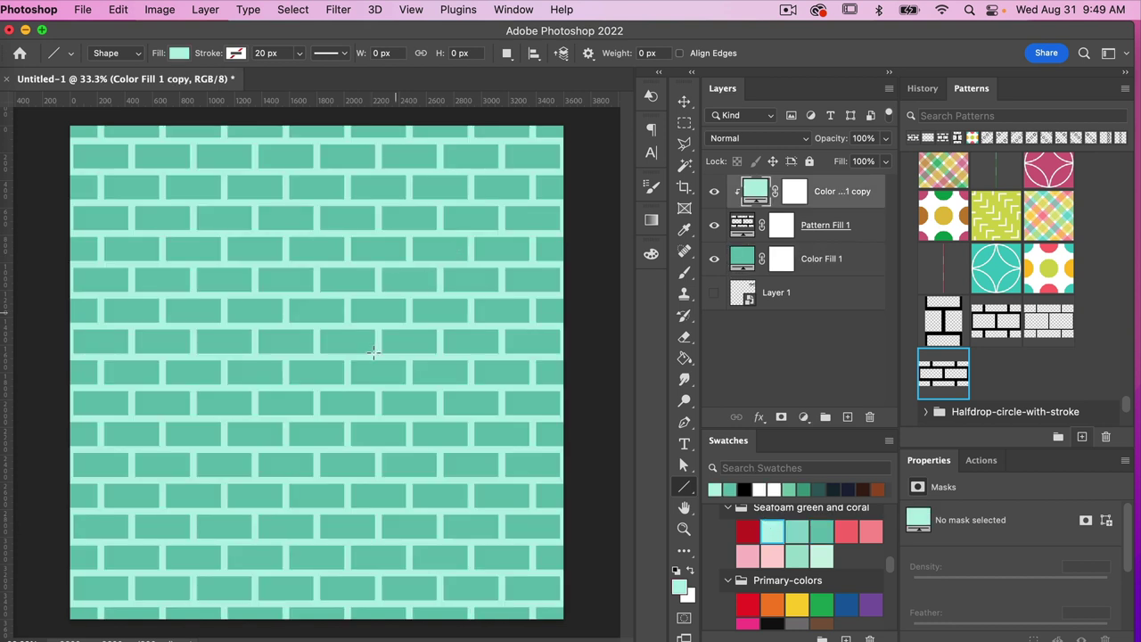
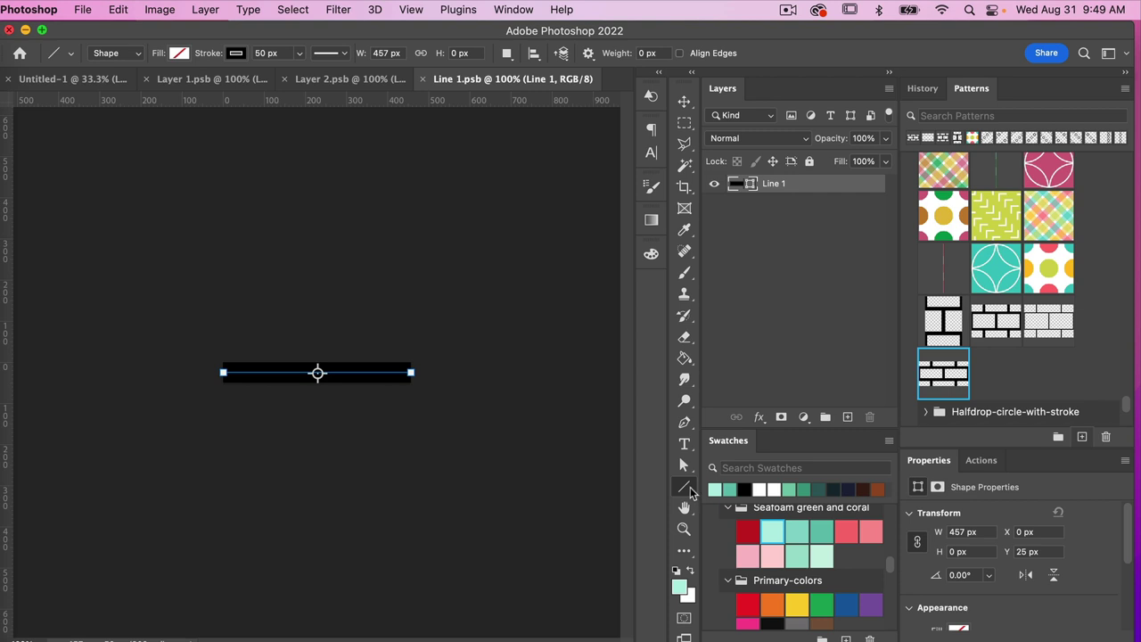
Set the line's stroke width to 20 px in Line 1.psb, and save and close both Line 1.psb and Layer 2.psb.
double_click(269, 54)
type("20")
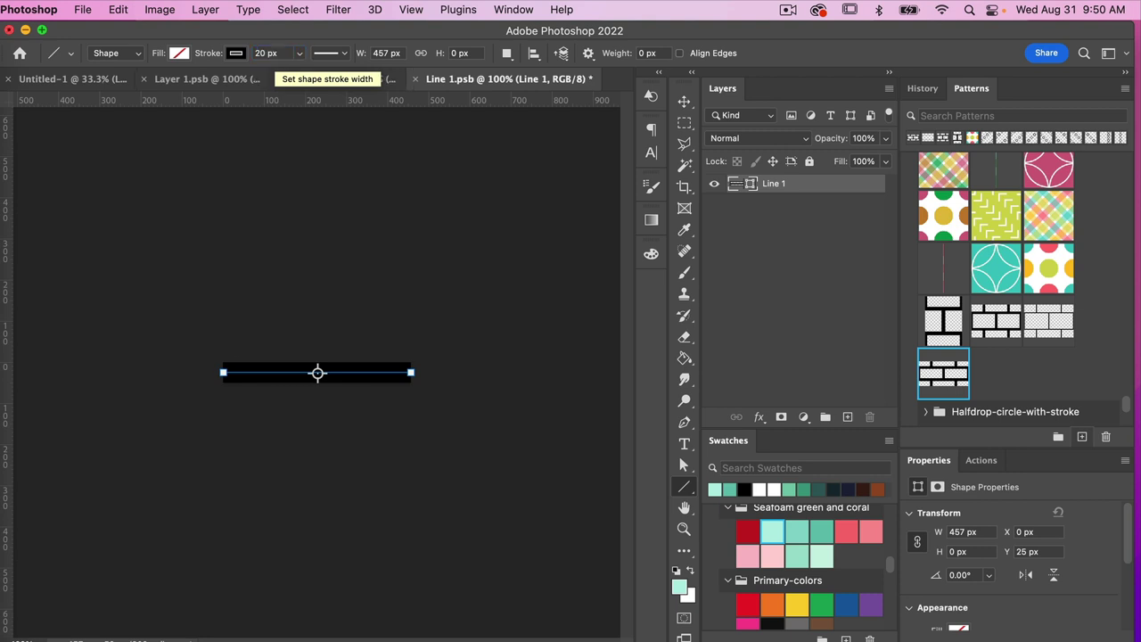
key("Return")
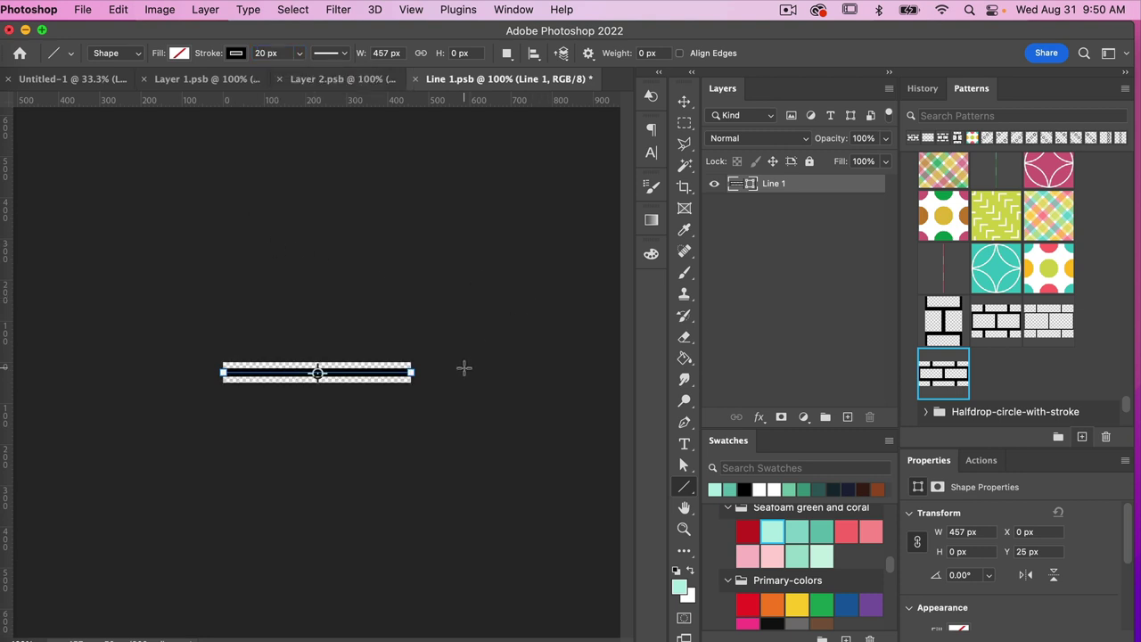
key("super+s")
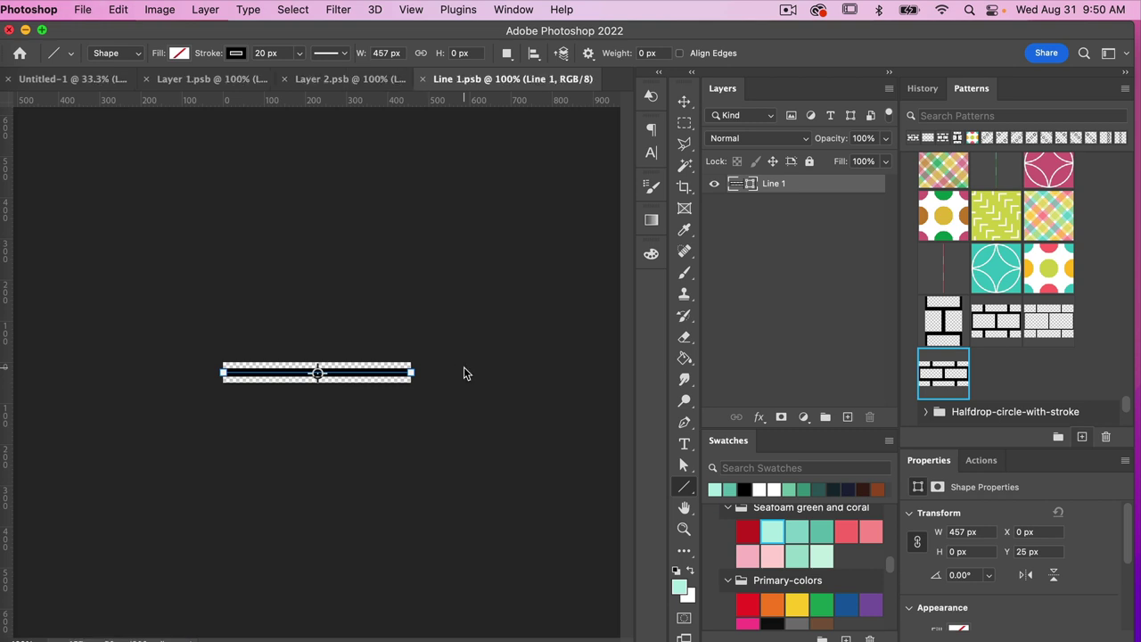
key("super+w")
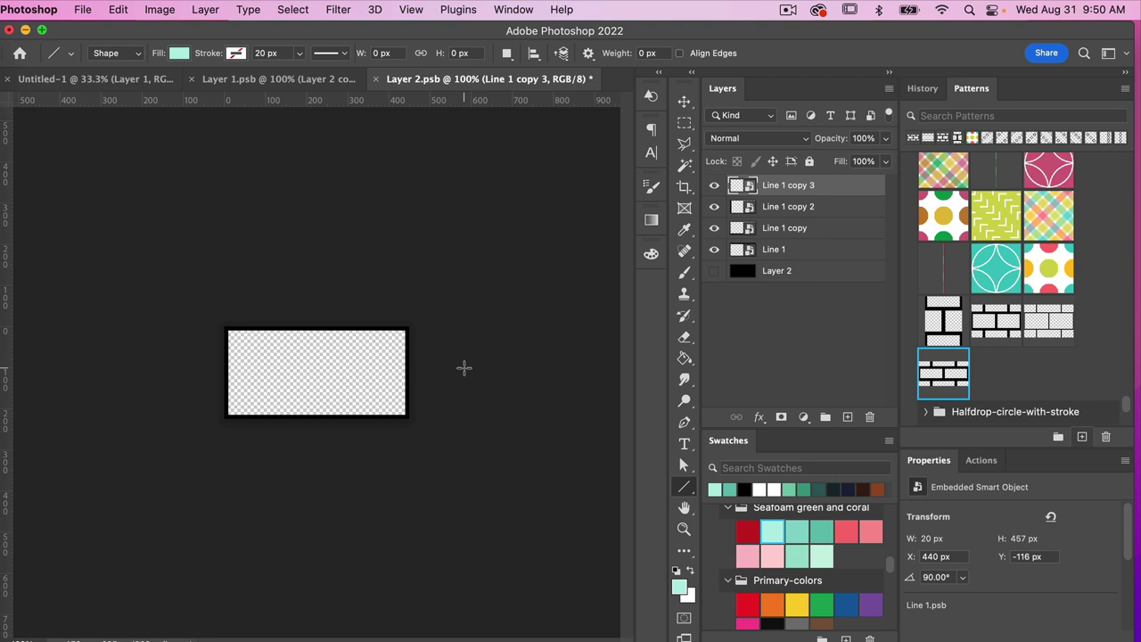
key("super+s")
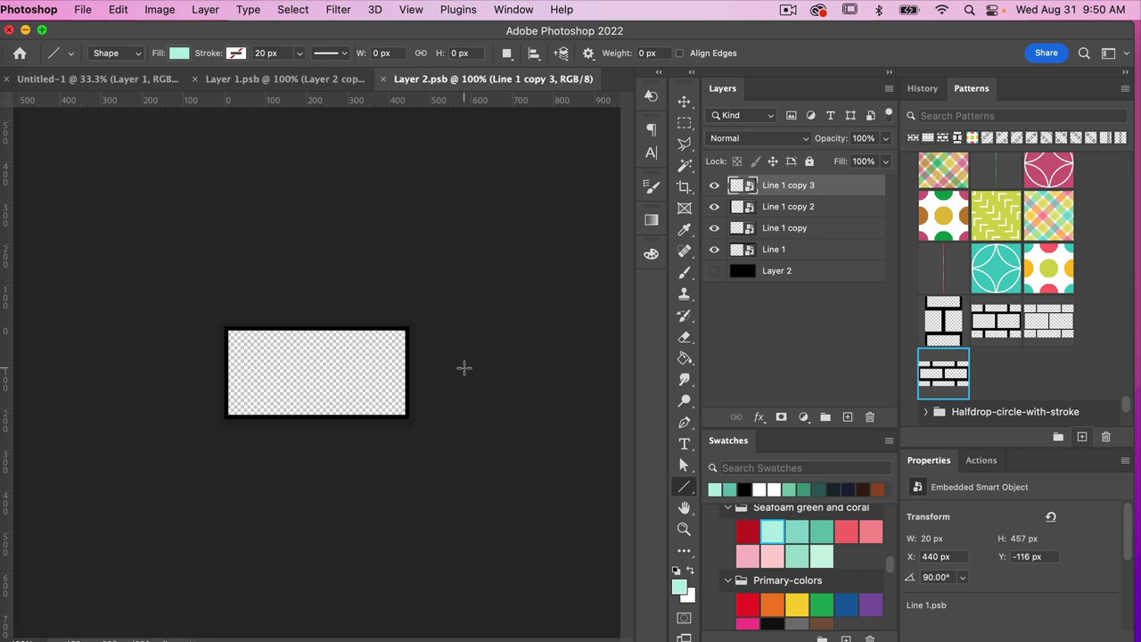
key("super+w")
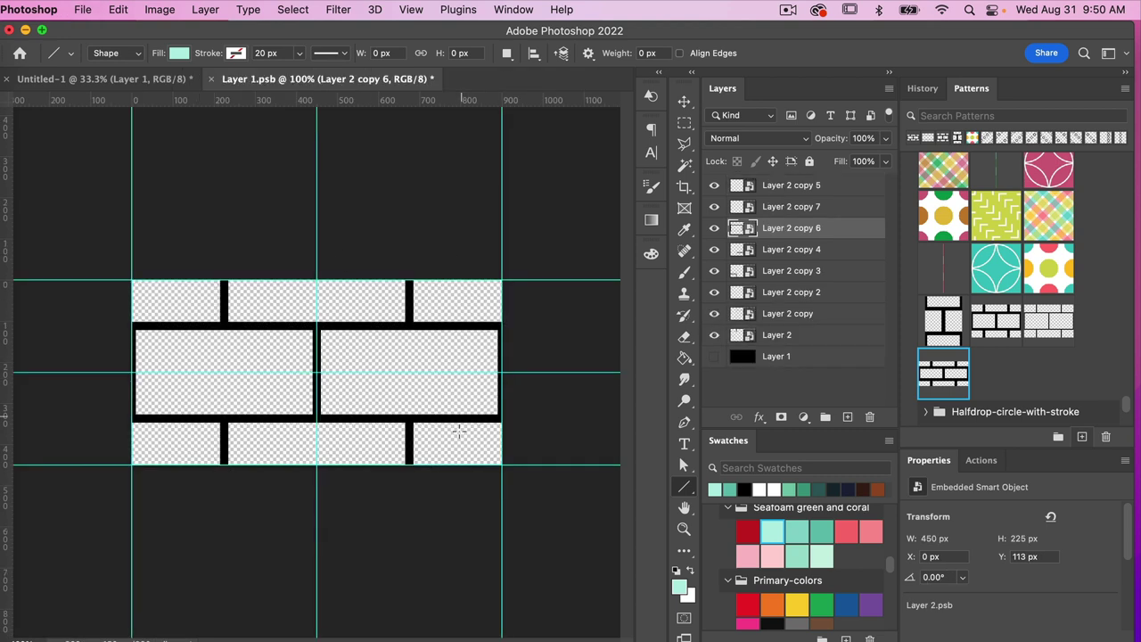
Save the Layer 1.psb brick tile as a new pattern named brick-2.
left_click(1081, 437)
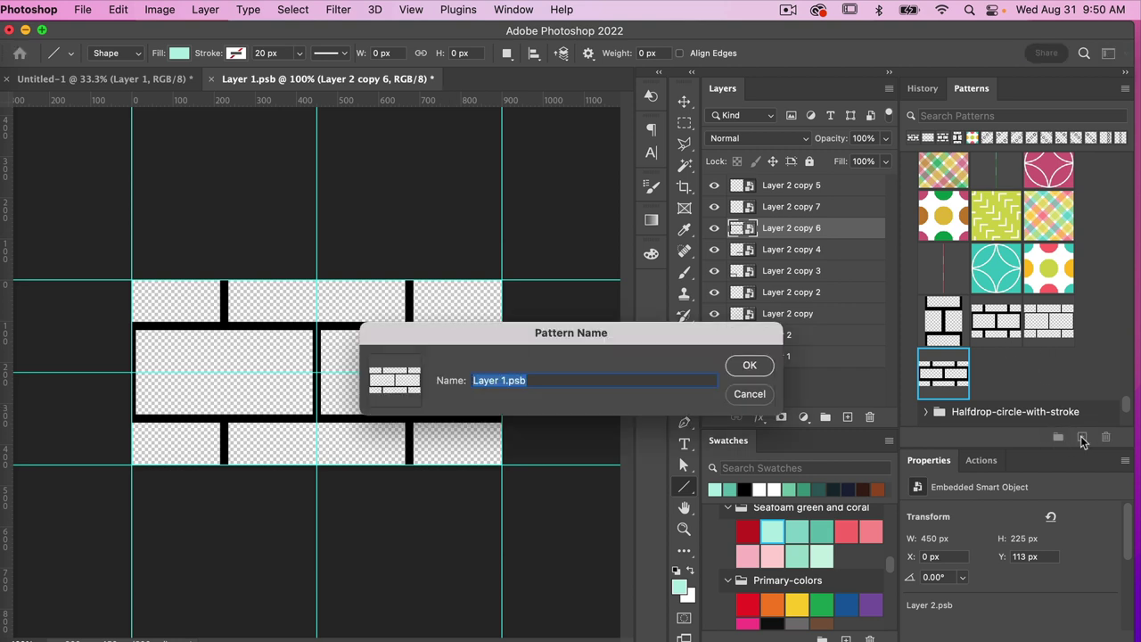
type("brick-2")
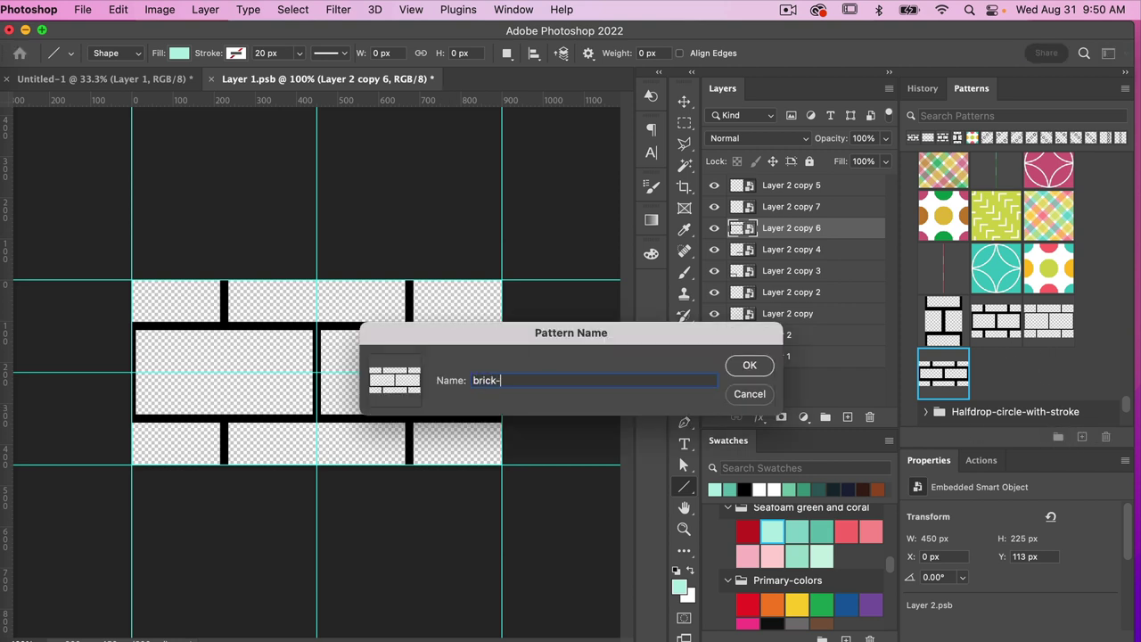
left_click(749, 367)
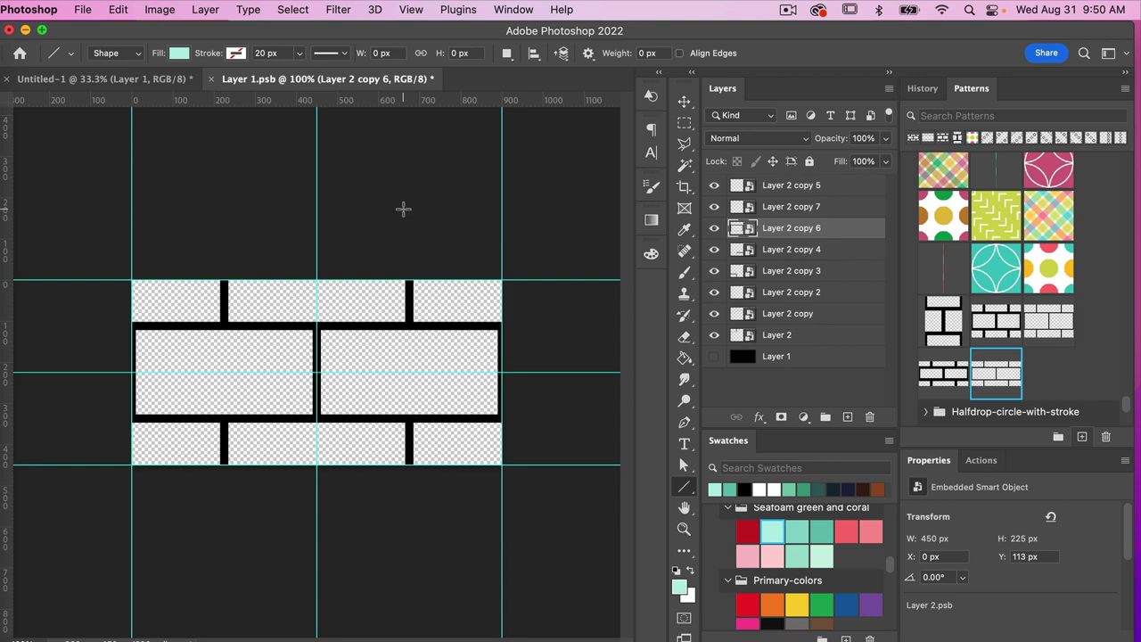
Apply the new thin-line brick pattern to the Pattern Fill 1 layer in the Untitled-1 document.
left_click(118, 80)
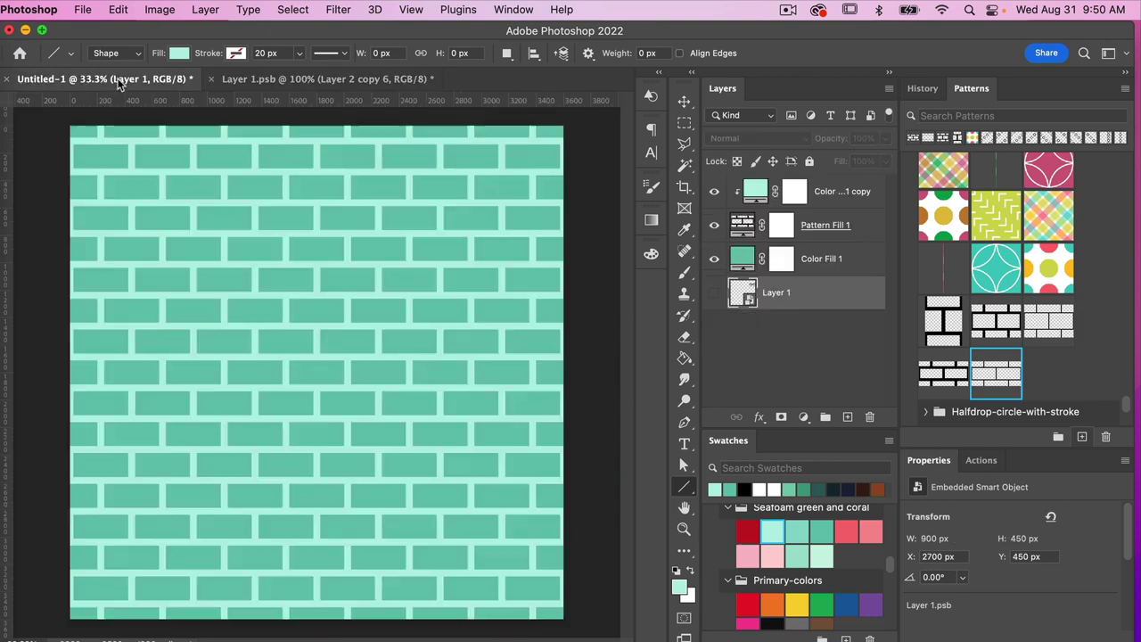
left_click(834, 225)
left_click(995, 371)
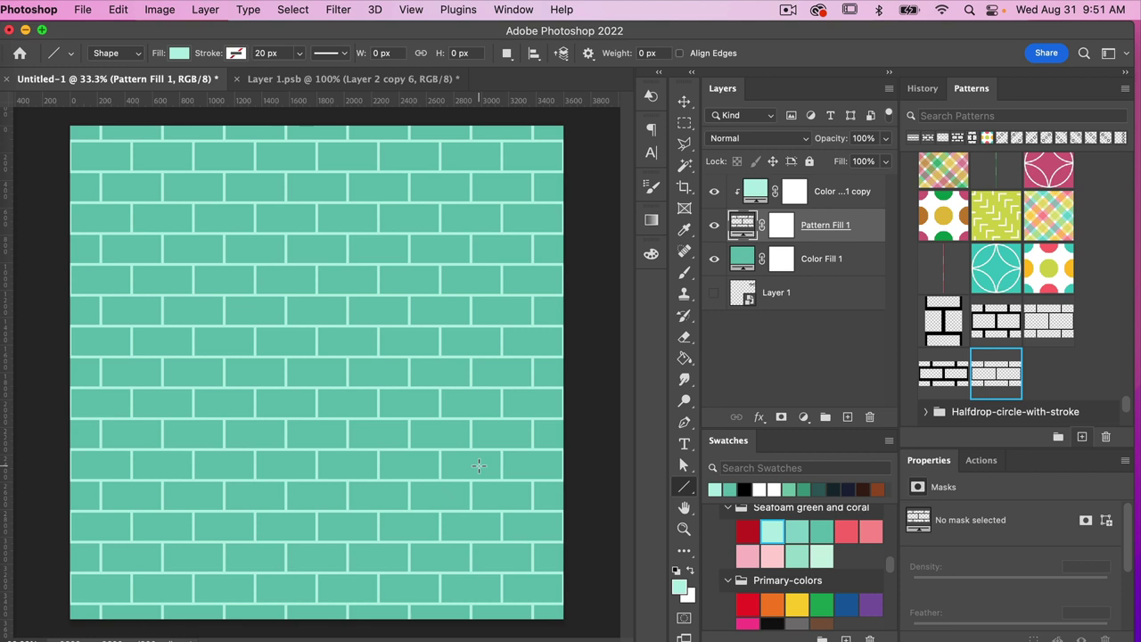
Set up an Export As of the document in JPG format at the highest quality and check the remaining export settings.
left_click(86, 11)
mouse_move(185, 244)
left_click(334, 260)
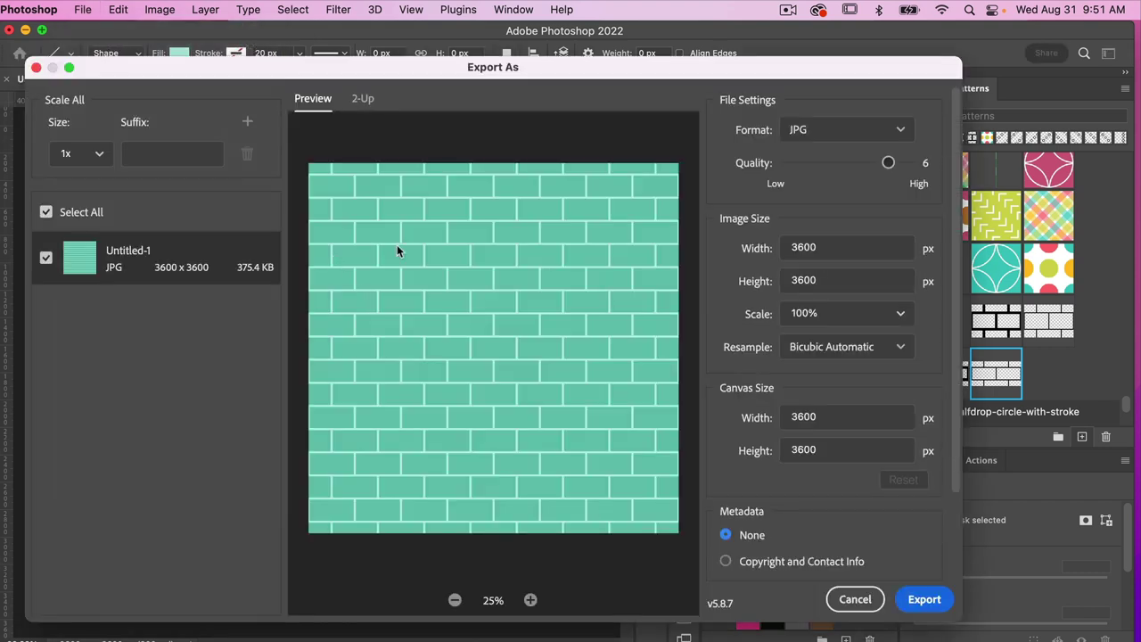
left_click(899, 131)
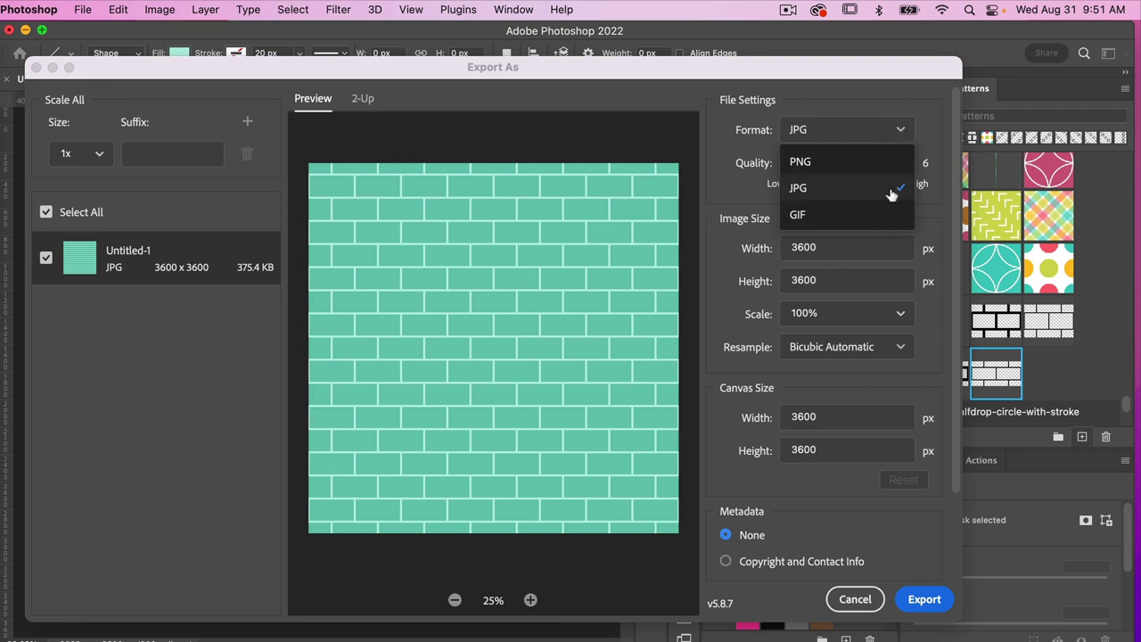
left_click(851, 192)
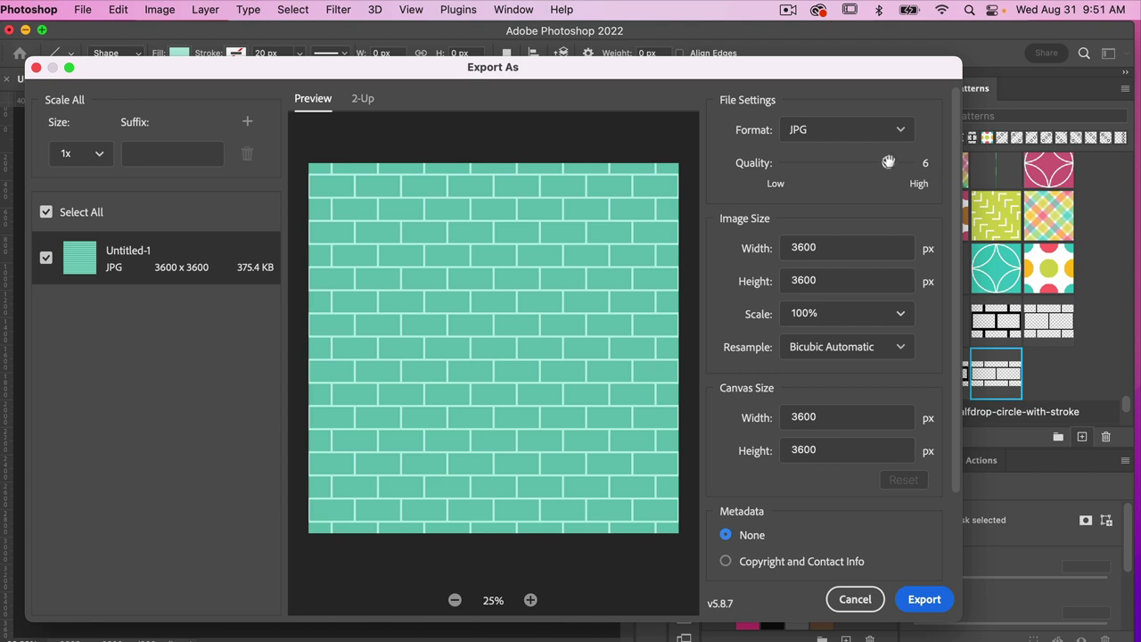
left_click_drag(889, 162, 925, 168)
scroll(909, 388, "down", 3)
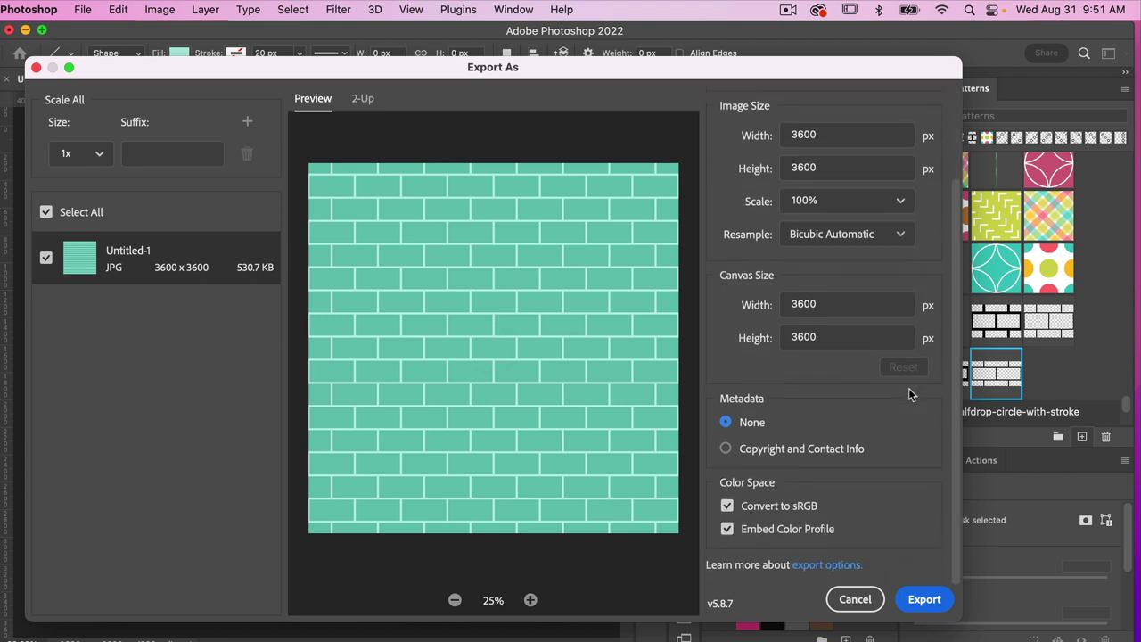